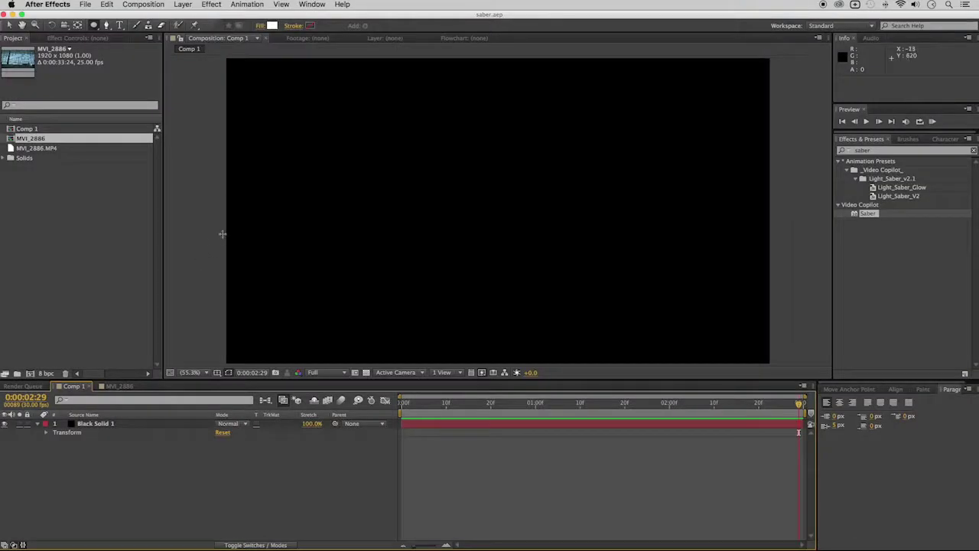
Switch from the Ellipse tool to the Selection tool with the V shortcut
key(v)
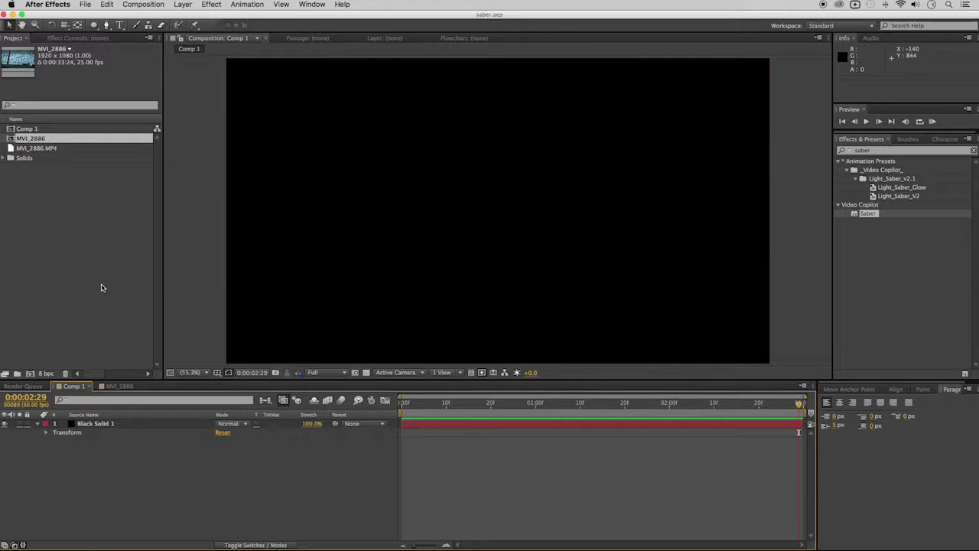
Apply the Video Copilot Saber effect to Black Solid 1 at its default blue settings
click(102, 426)
drag(869, 214, 449, 236)
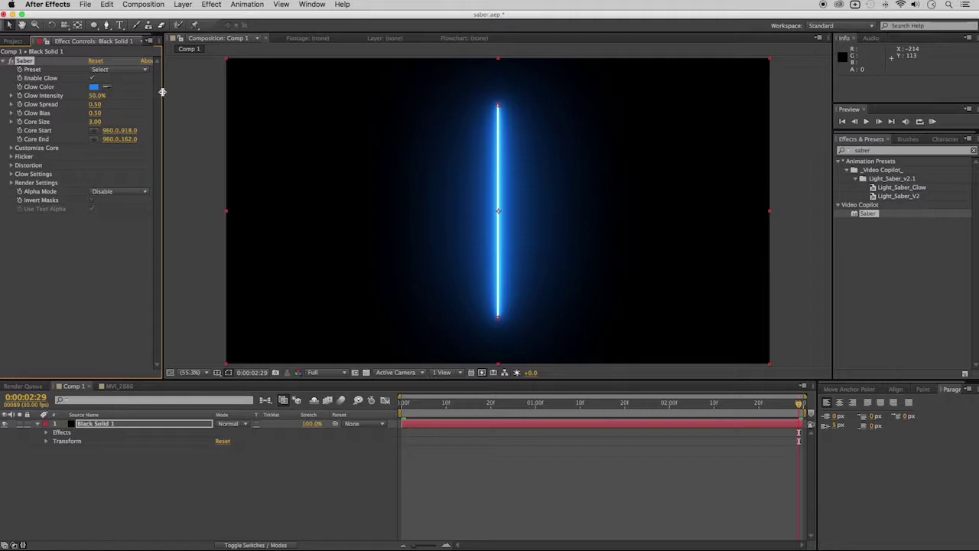
Change the Saber Glow Color from blue to a pink-magenta hue
drag(162, 91, 205, 91)
click(117, 85)
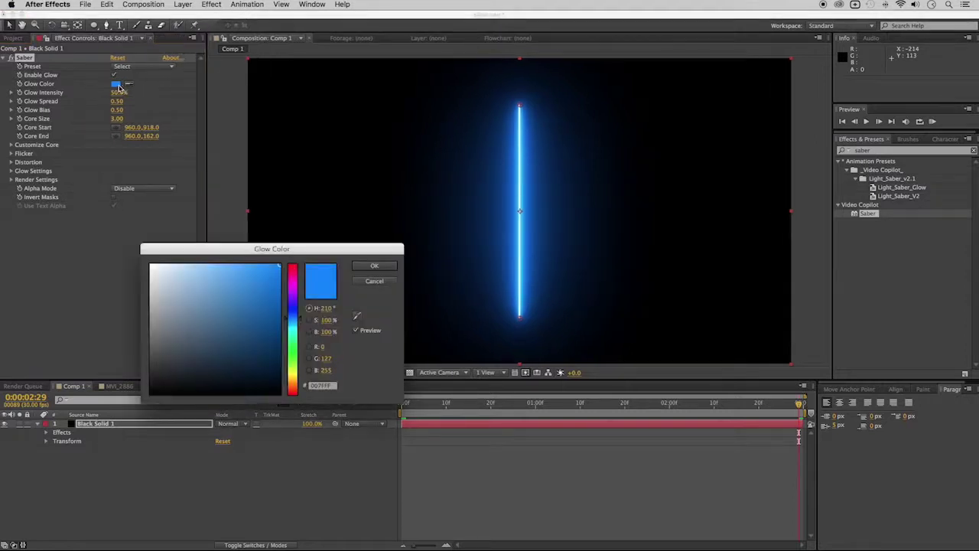
click(293, 290)
click(293, 277)
click(372, 267)
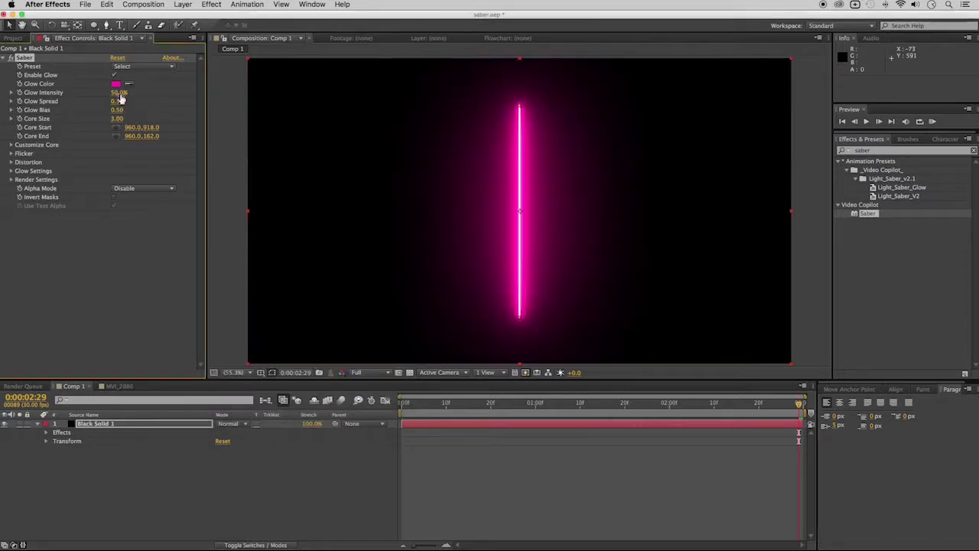
Try and undo Glow Intensity, Bias and Core Size tweaks, then move Core End to 960.0,178.0
mouse_move(119, 93)
mouse_down()
mouse_move(125, 104)
mouse_move(177, 104)
mouse_move(19, 104)
mouse_up()
key(ctrl+z)
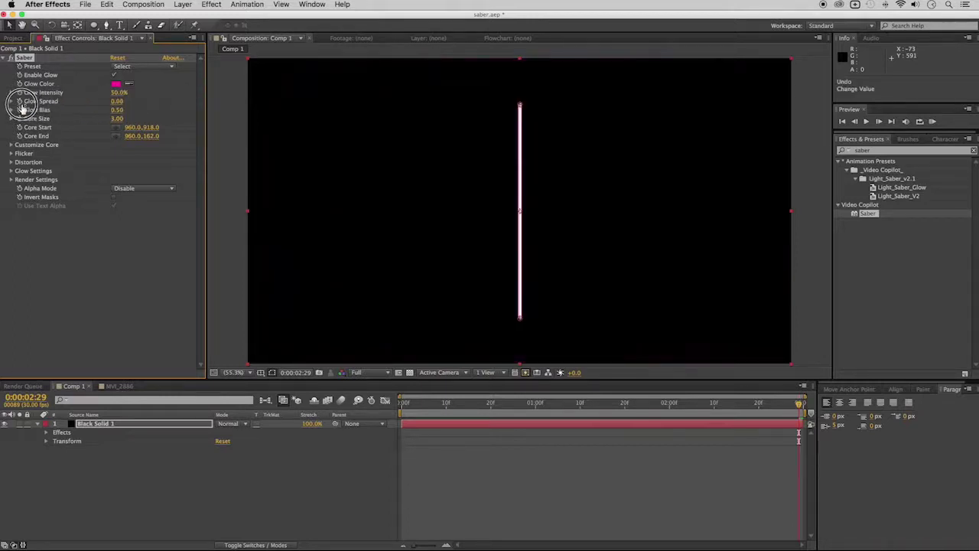
key(ctrl+z)
drag(116, 111, 197, 114)
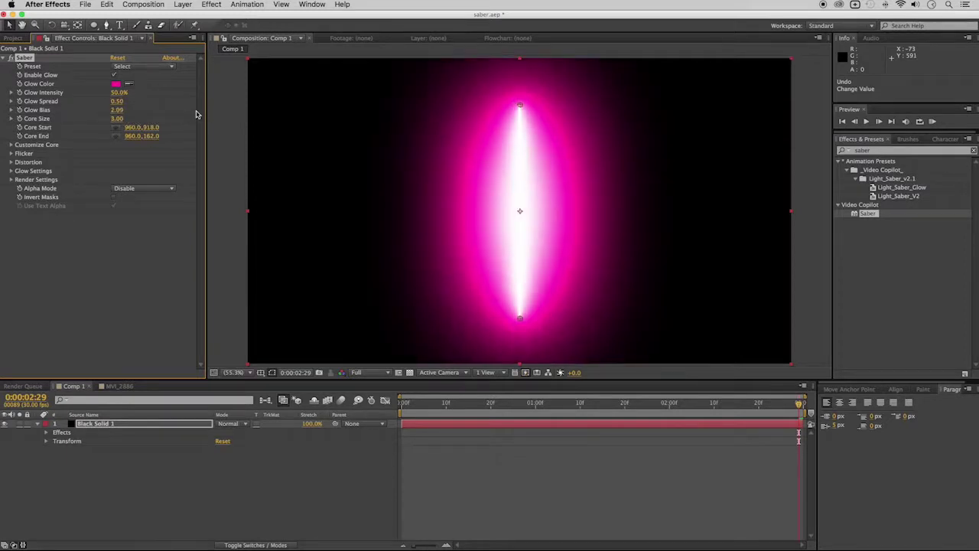
key(ctrl+z)
drag(117, 120, 153, 121)
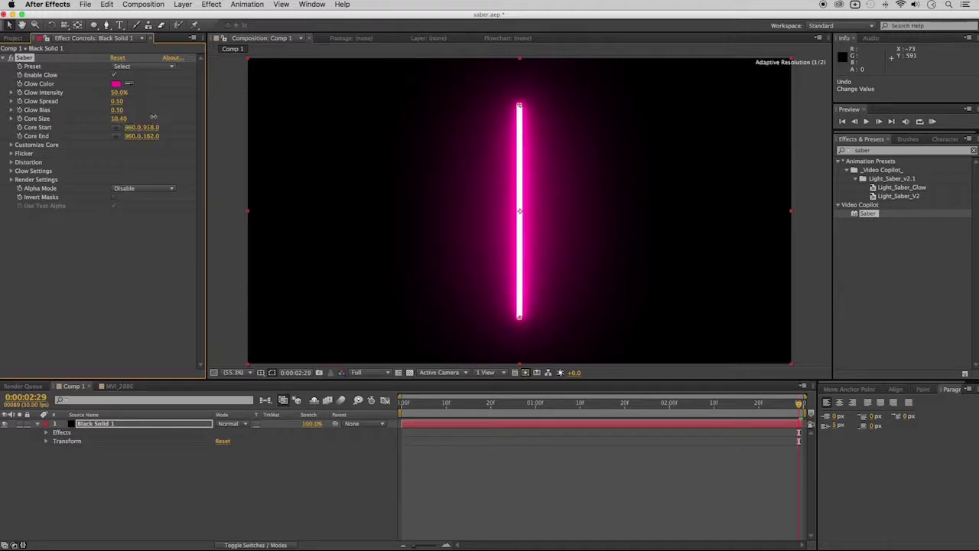
key(ctrl+z)
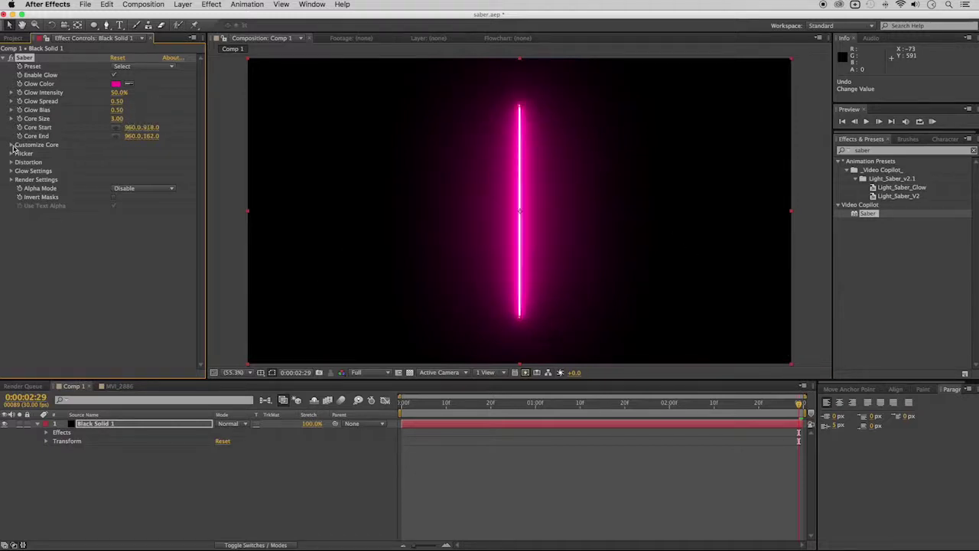
mouse_move(153, 130)
mouse_down()
mouse_move(4, 134)
mouse_move(443, 152)
mouse_move(148, 154)
mouse_move(265, 148)
mouse_move(150, 144)
mouse_up()
Expand Customize Core, leave Core Type on Saber, and select the Ellipse tool
click(12, 146)
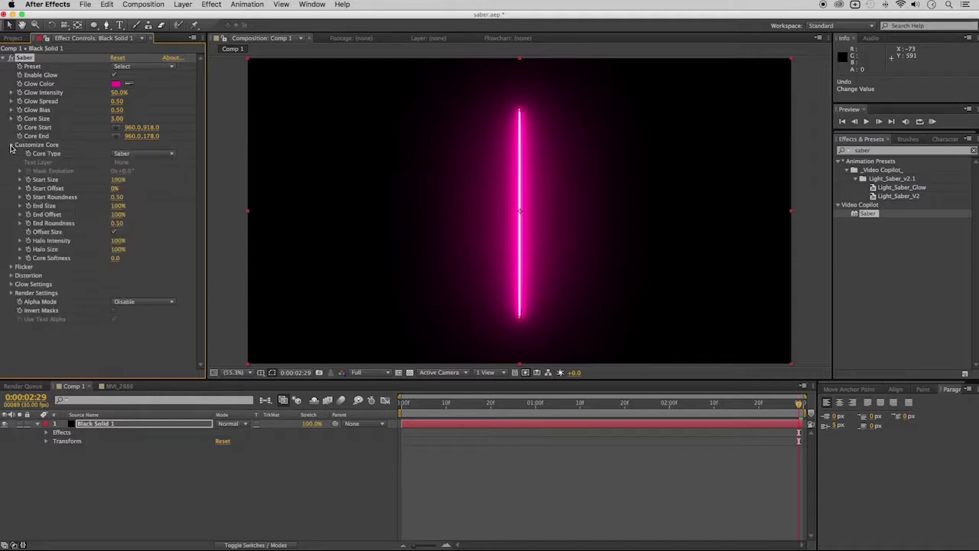
click(164, 155)
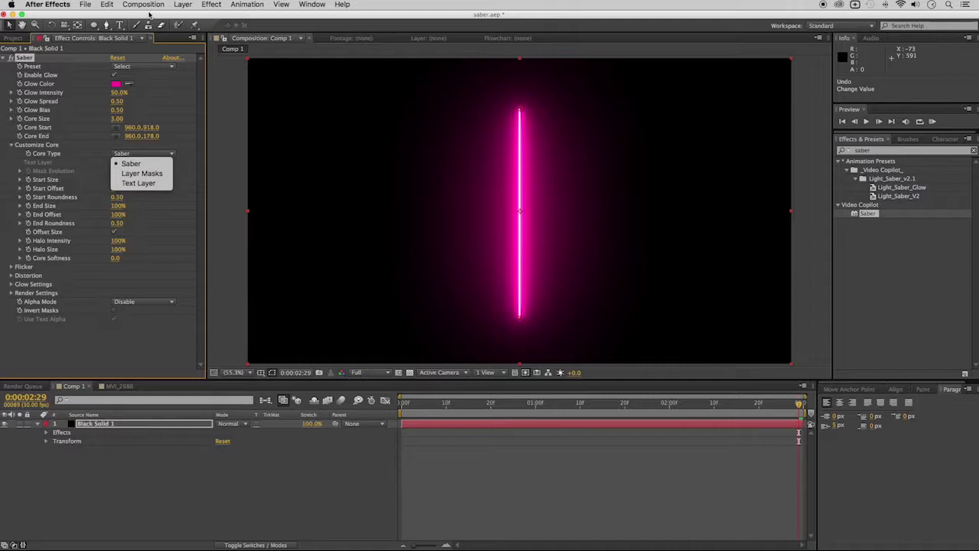
click(93, 24)
click(94, 25)
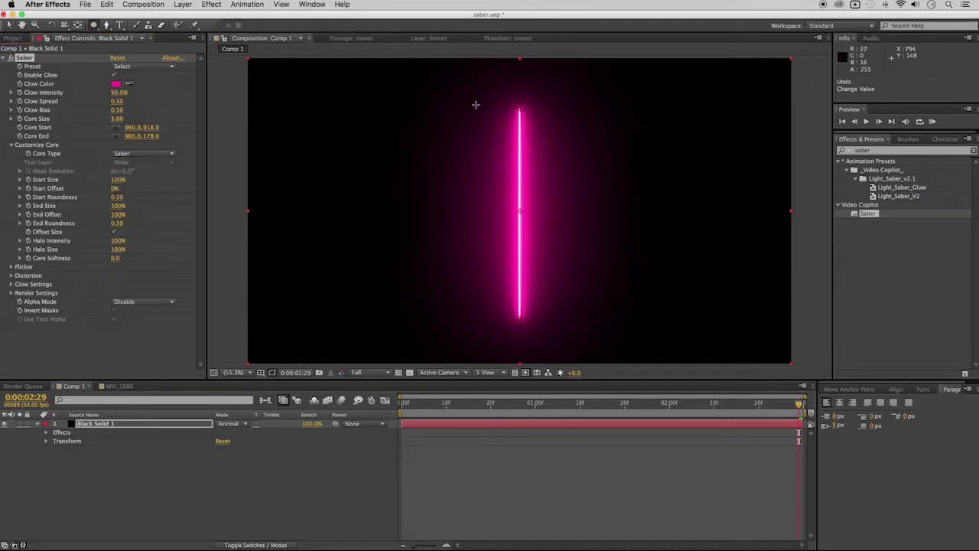
Set Saber Core Type to Layer Masks and draw a circular Mask 1 on Black Solid 1
drag(417, 120, 496, 198)
drag(590, 251, 647, 281)
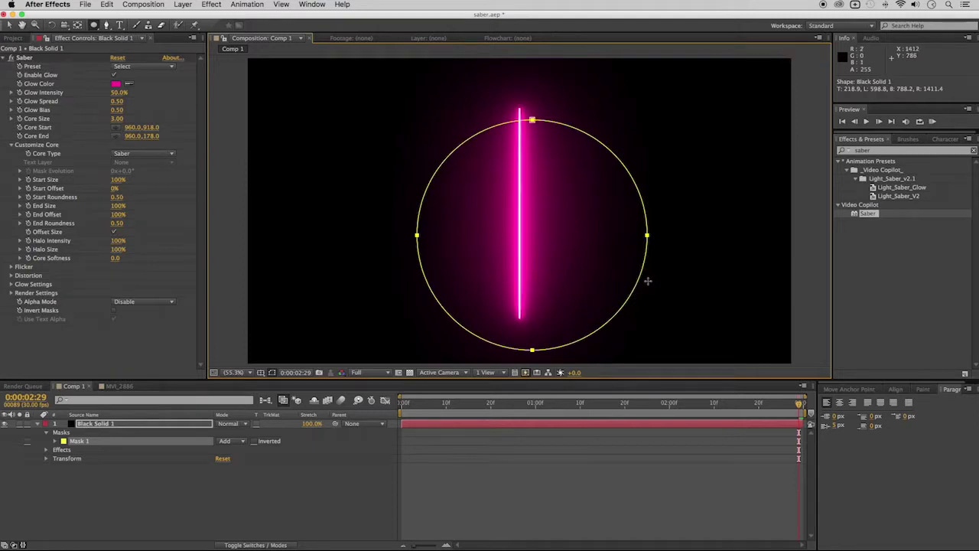
click(136, 154)
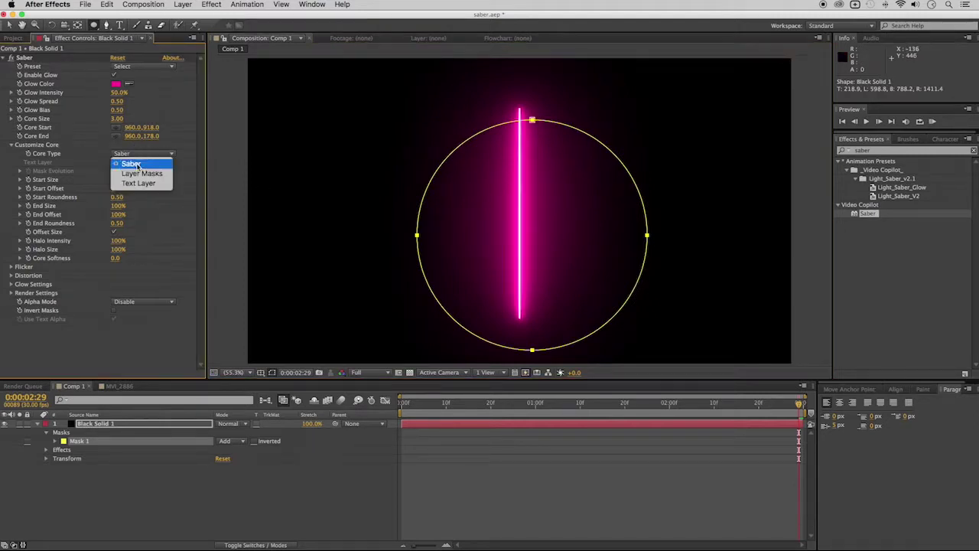
click(136, 174)
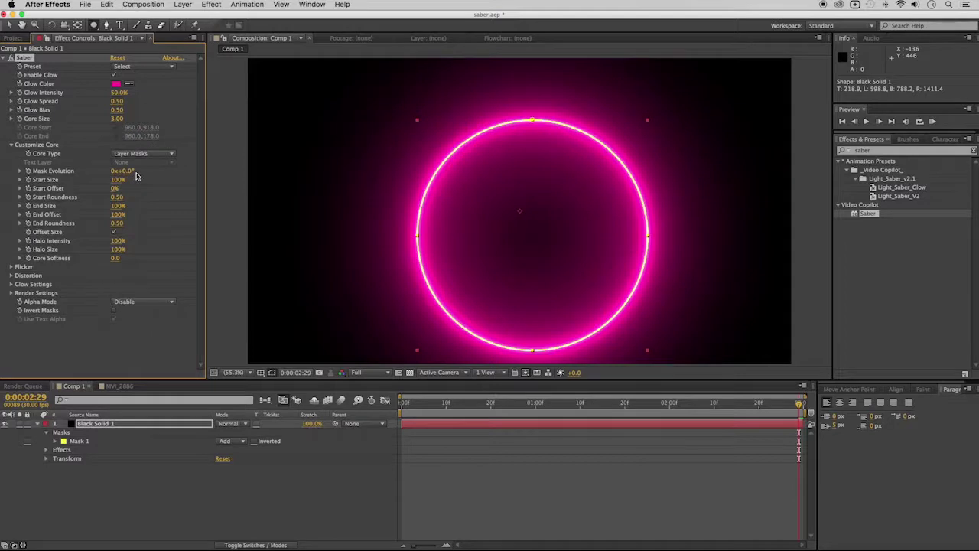
key(super+z)
key(super+z)
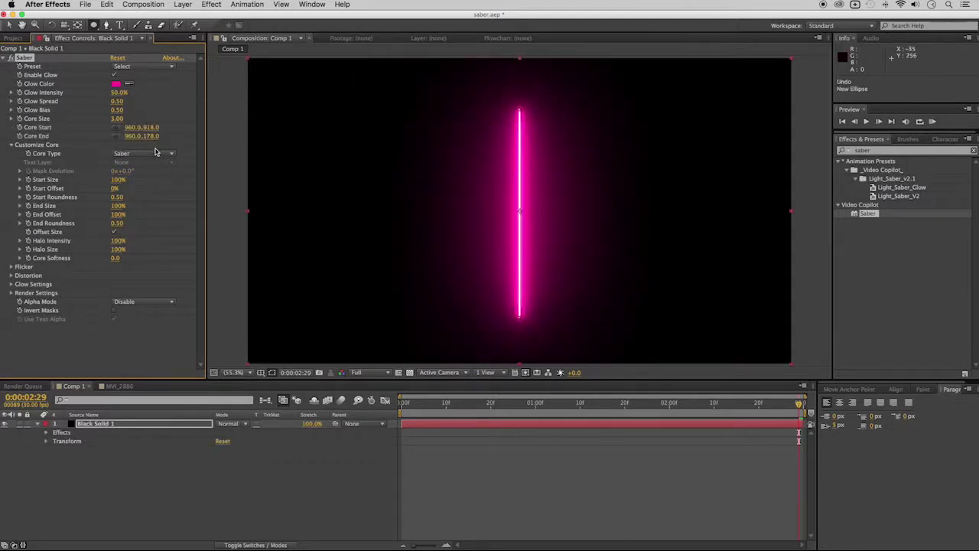
click(157, 154)
click(155, 175)
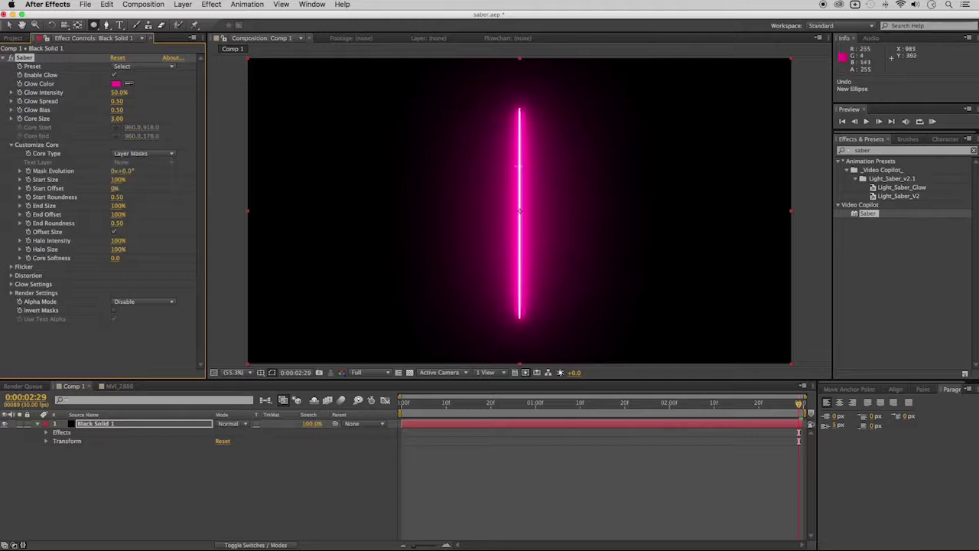
drag(445, 145, 610, 296)
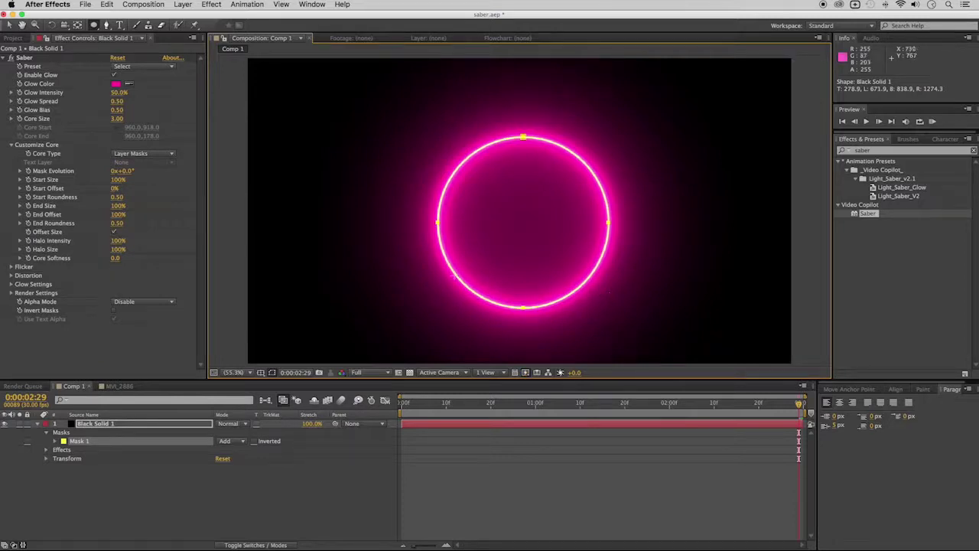
Set Core Size to 2.00, then test a smaller Start Size and undo it
click(119, 119)
text(1)
key(Return)
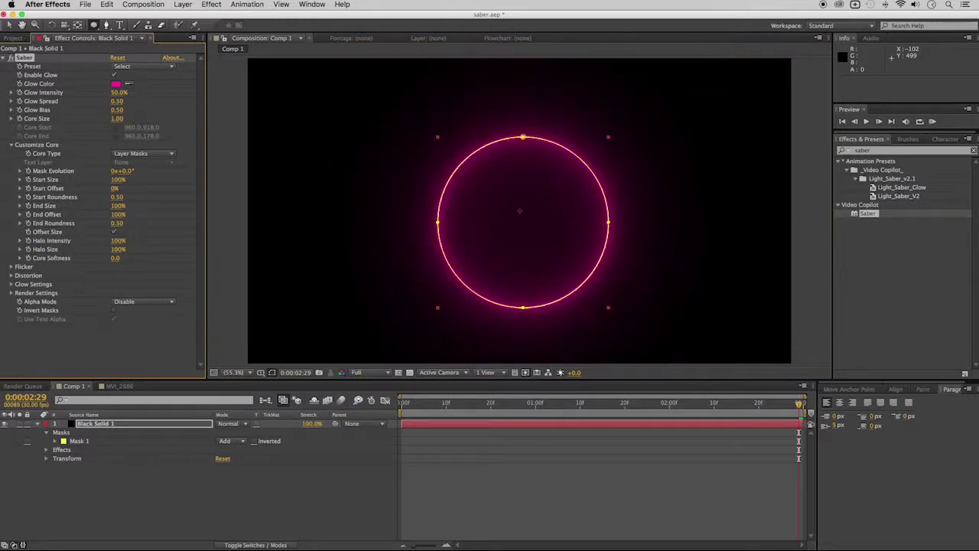
click(117, 118)
text(2)
key(Return)
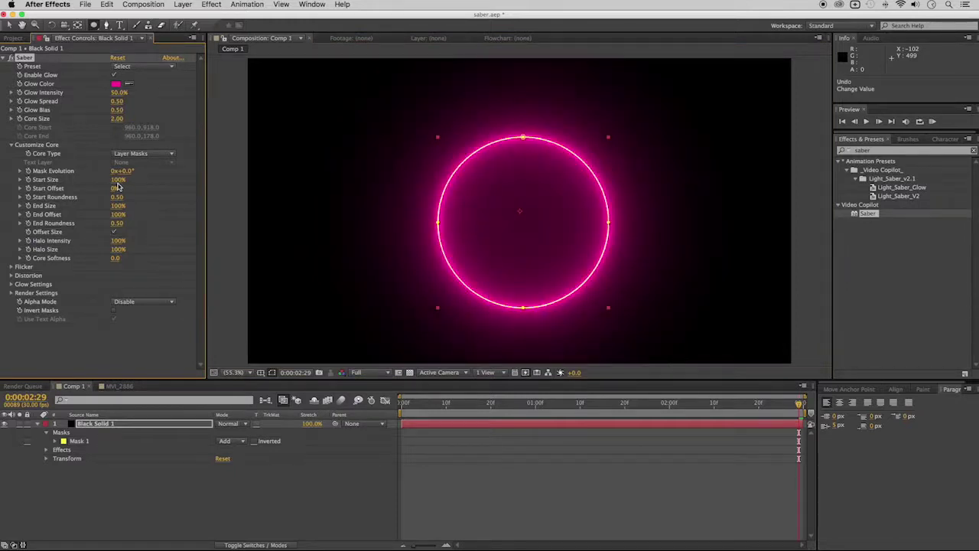
drag(118, 179, 2, 180)
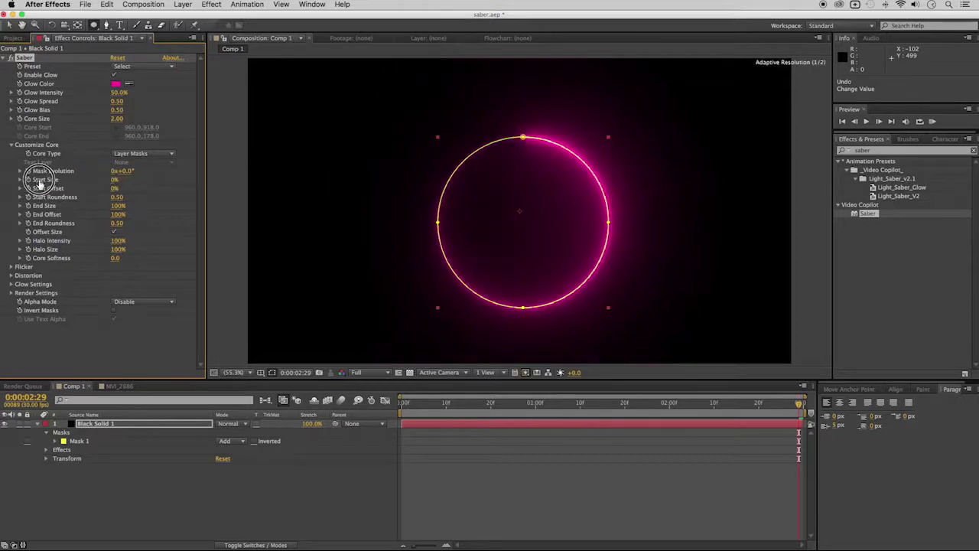
click(525, 490)
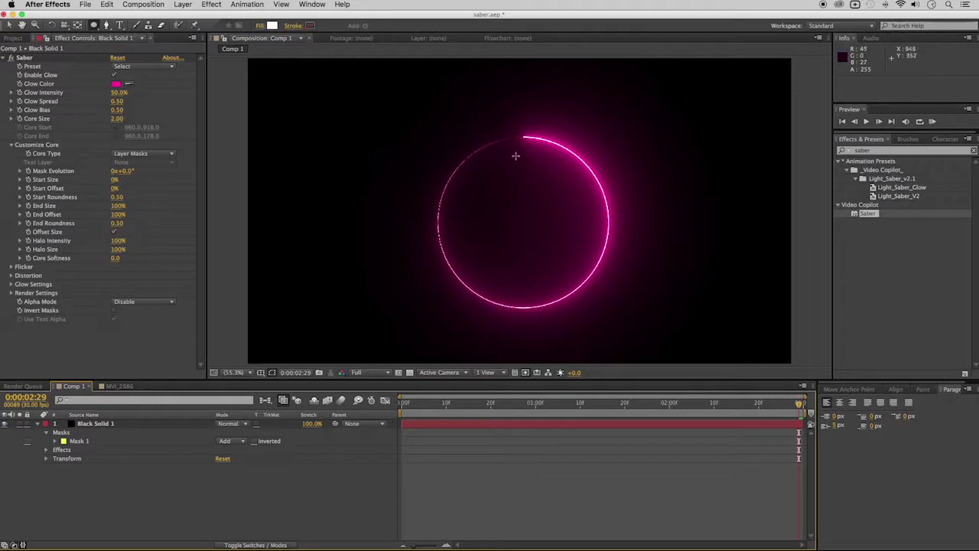
key(super+z)
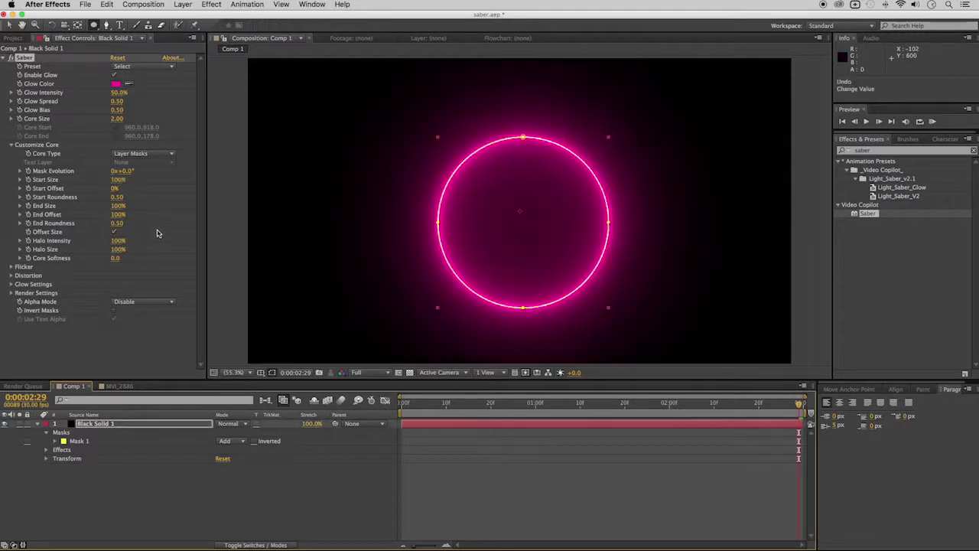
Set End Offset to 50% so only half the ring glows, undoing a Mask Evolution test
click(119, 215)
text(50)
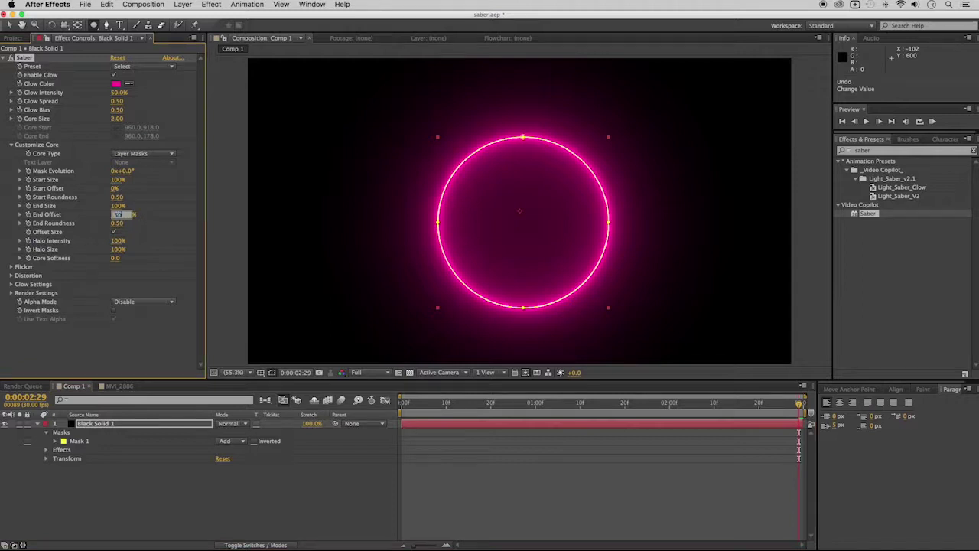
key(Return)
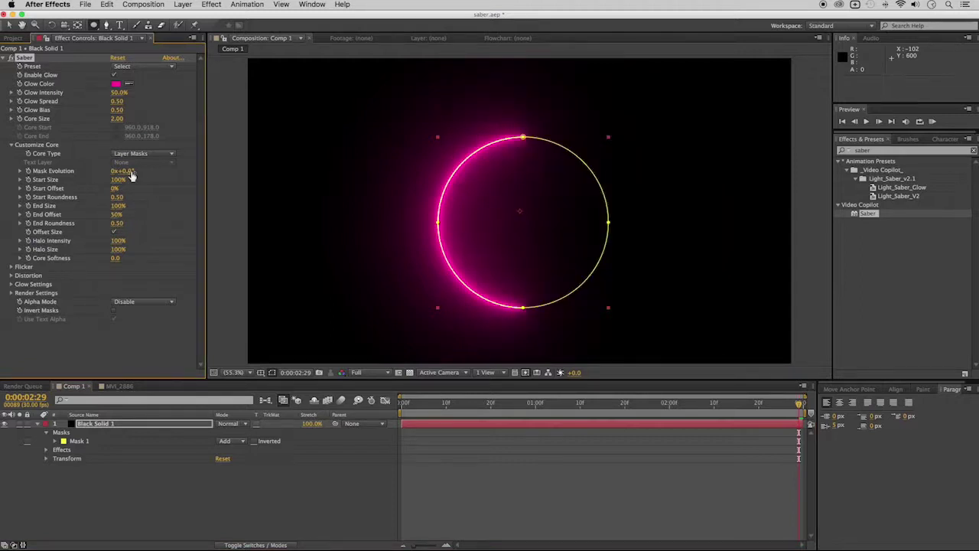
drag(131, 176, 416, 175)
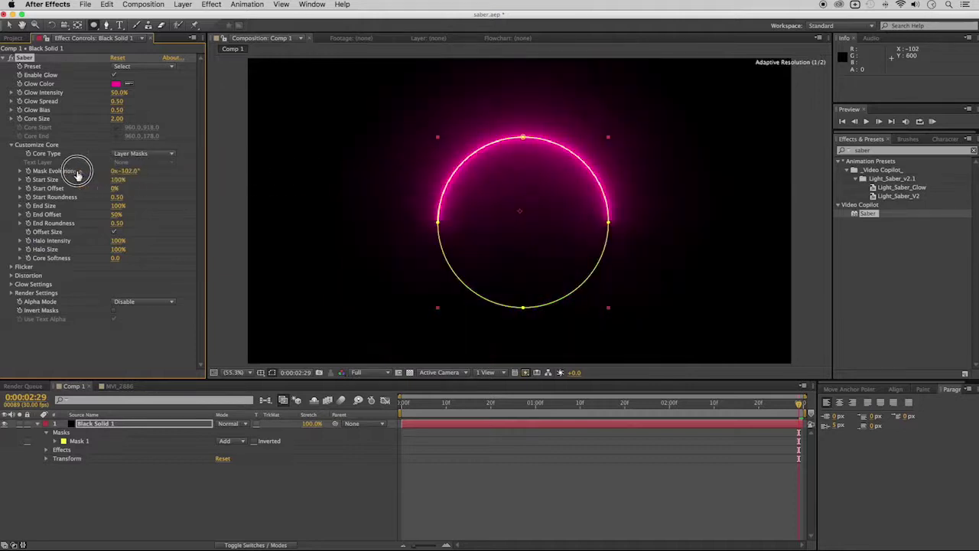
drag(416, 175, 648, 172)
key(ctrl+z)
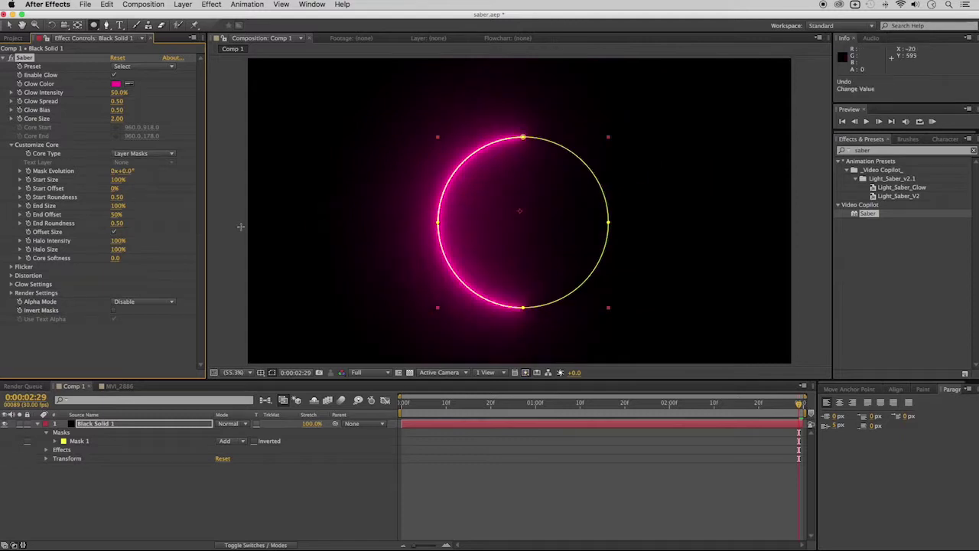
Expand the Flicker settings and set Flicker Intensity to 60%
click(11, 267)
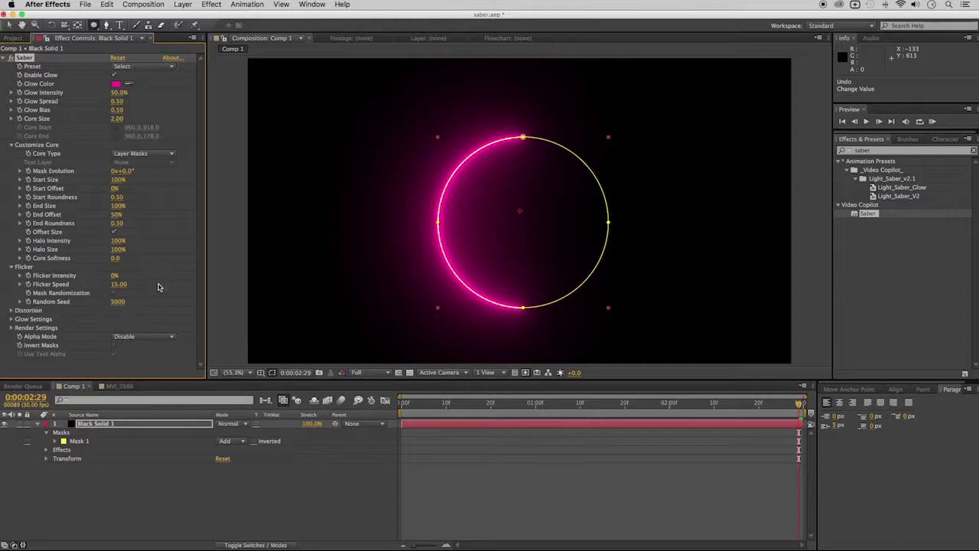
click(116, 275)
text(0)
key(Return)
Deselect the layer and play, then stop, a RAM preview of the flickering half-ring
click(546, 464)
click(932, 121)
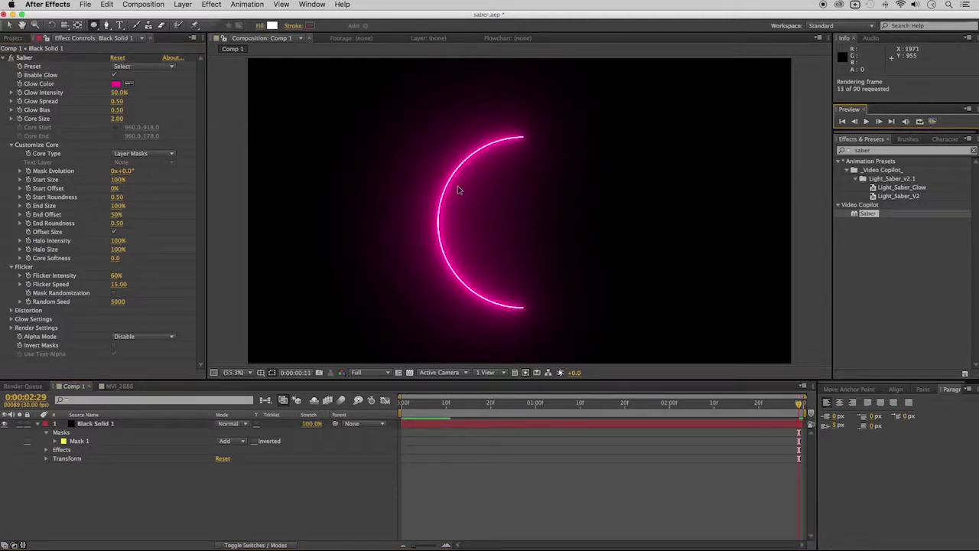
click(933, 122)
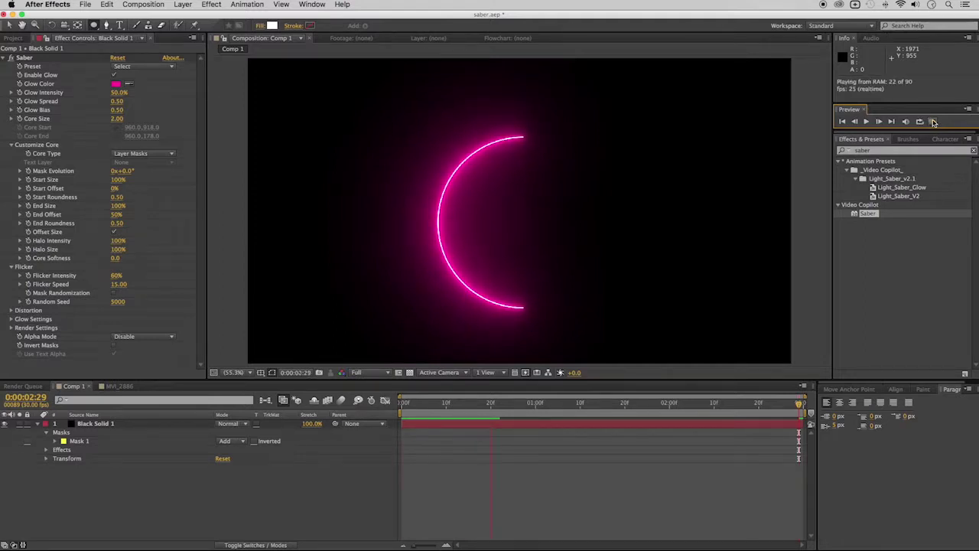
click(933, 122)
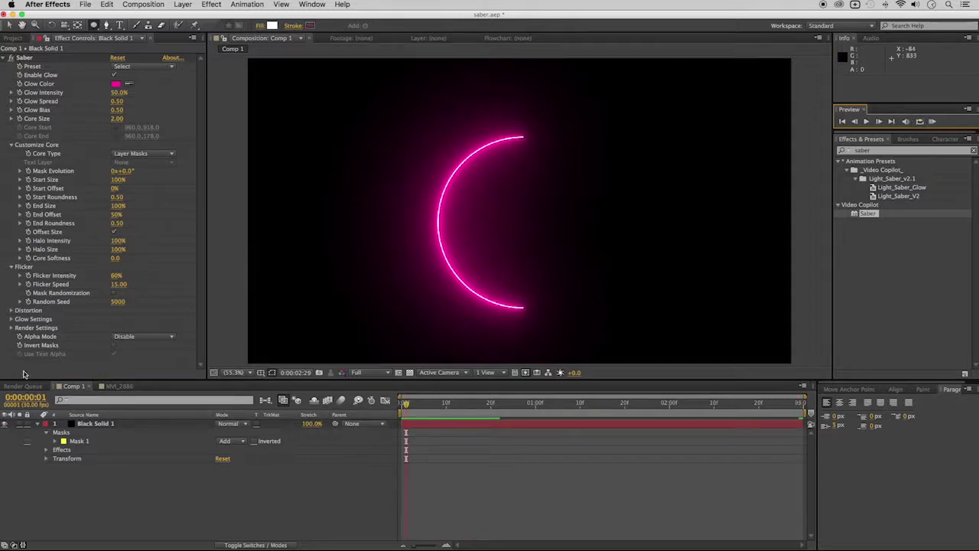
Expand Distortion and Glow Settings and review Alpha Mode without changing it
click(12, 310)
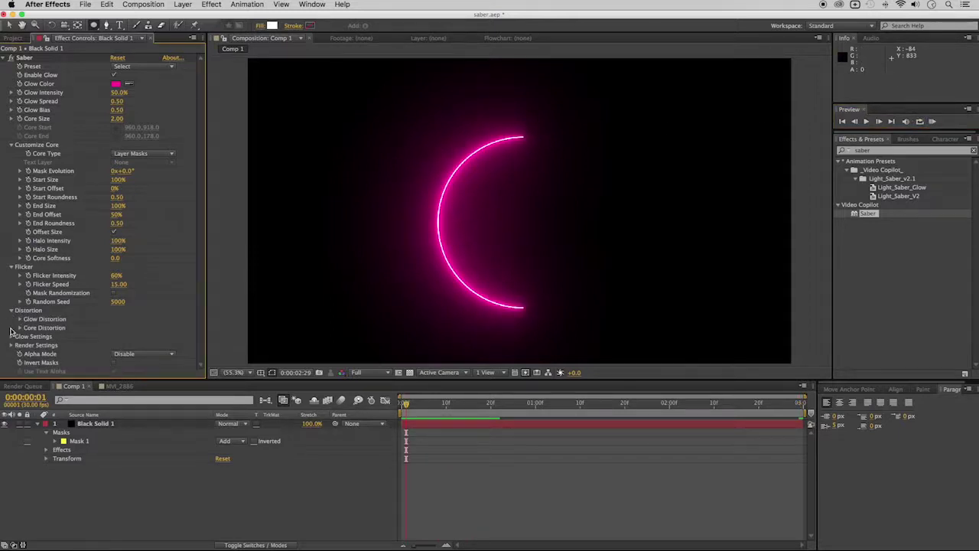
click(12, 337)
scroll(12, 338, down, 2)
scroll(12, 338, down, 1)
scroll(14, 344, down, 1)
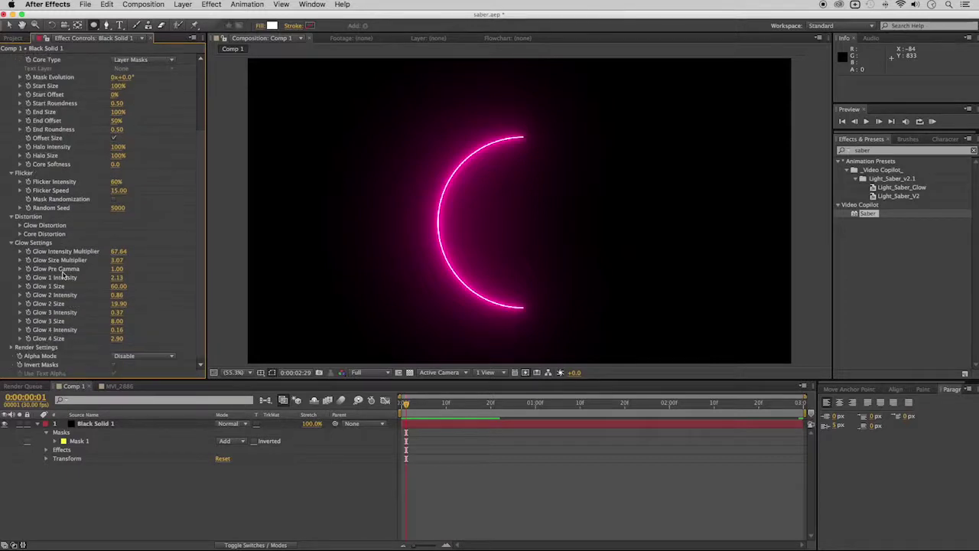
click(140, 357)
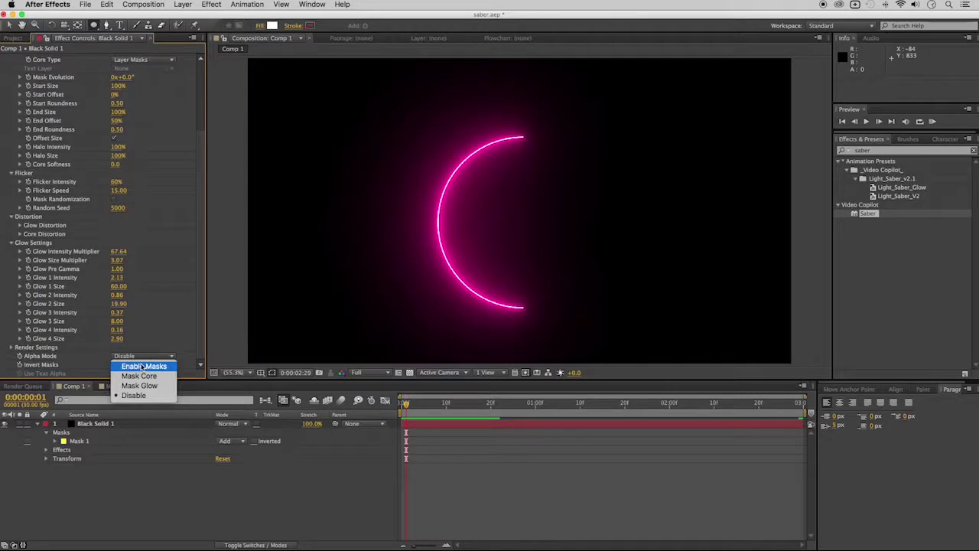
click(372, 485)
scroll(61, 100, up, 1)
scroll(61, 101, up, 5)
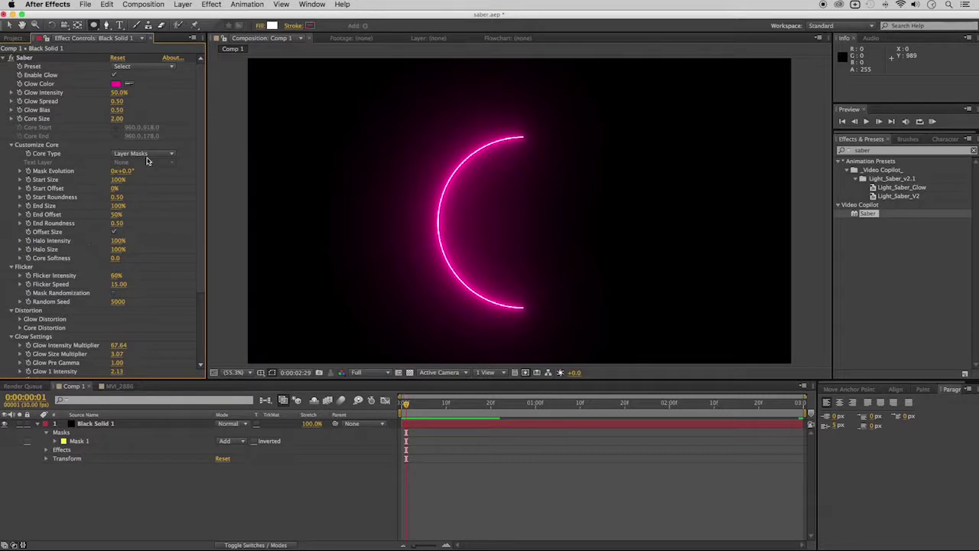
Set Saber End Offset to 100% so the glow traces the full circle
click(146, 67)
click(186, 218)
click(117, 215)
text(100)
key(Return)
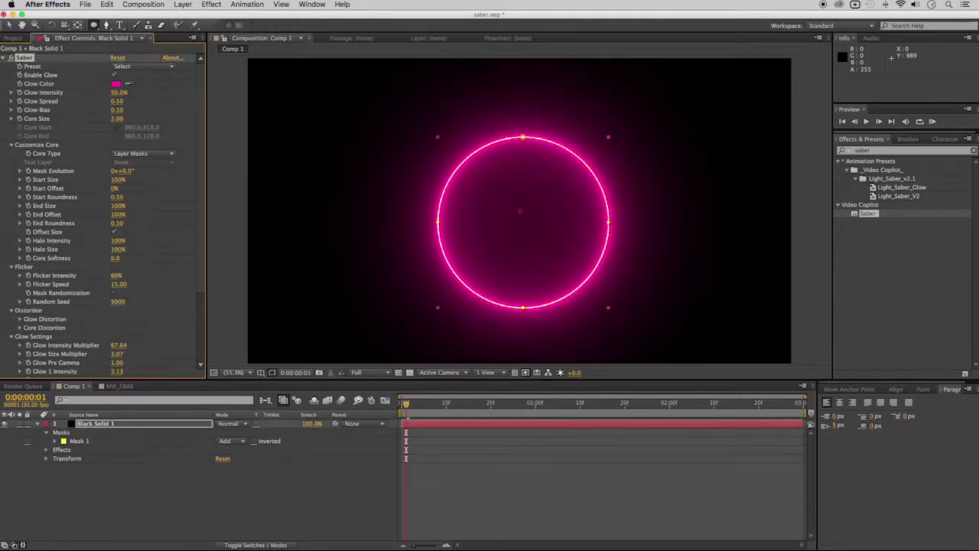
Try the Default, Arc Reactor and Burning Saber presets on the ring
click(132, 68)
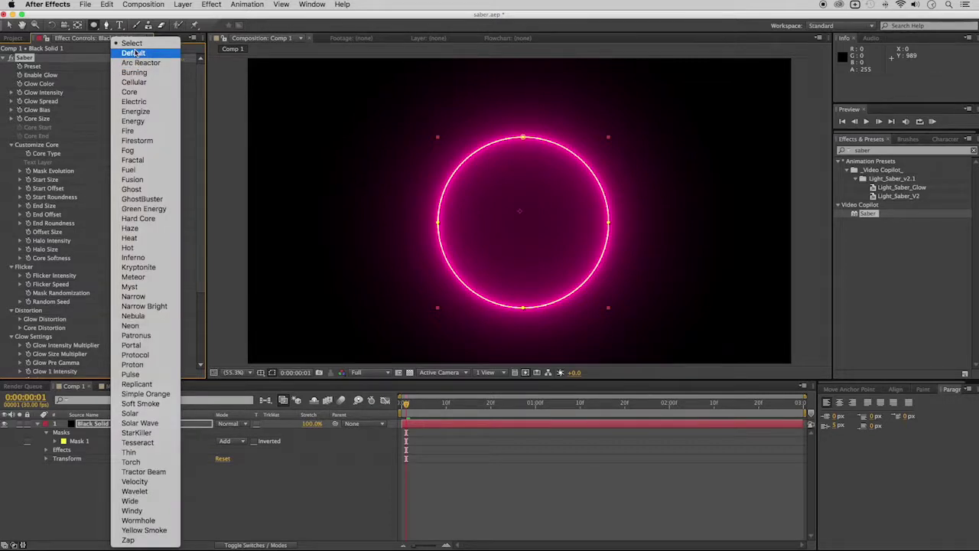
click(134, 53)
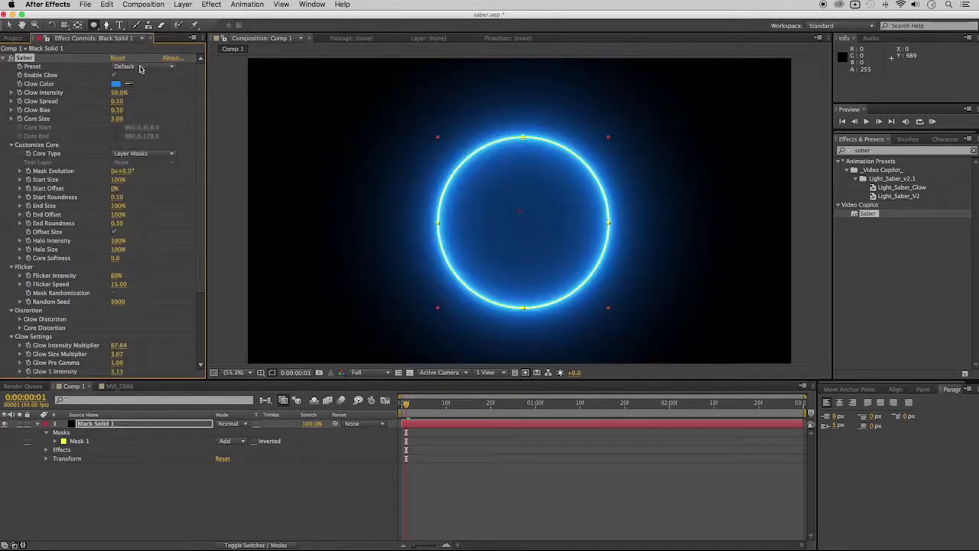
key(ctrl+z)
click(140, 67)
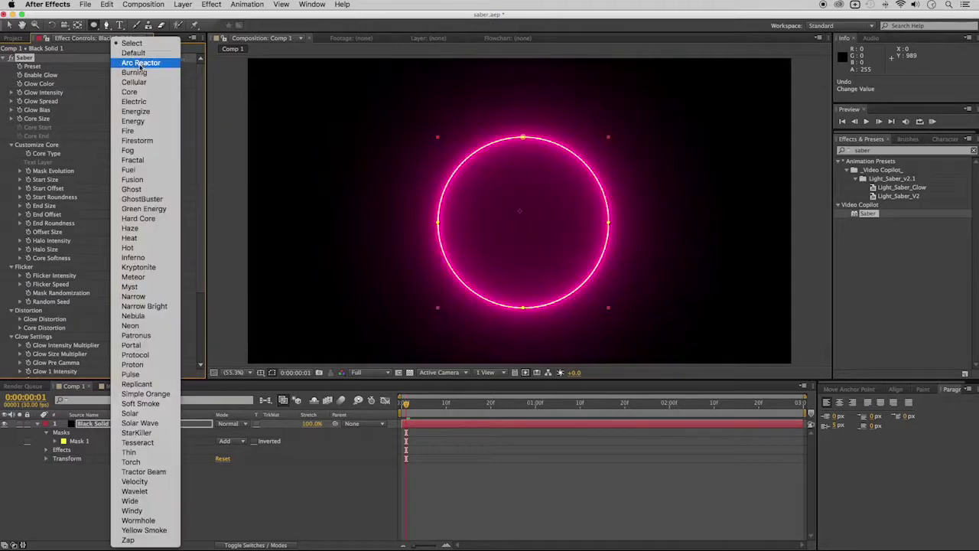
click(141, 64)
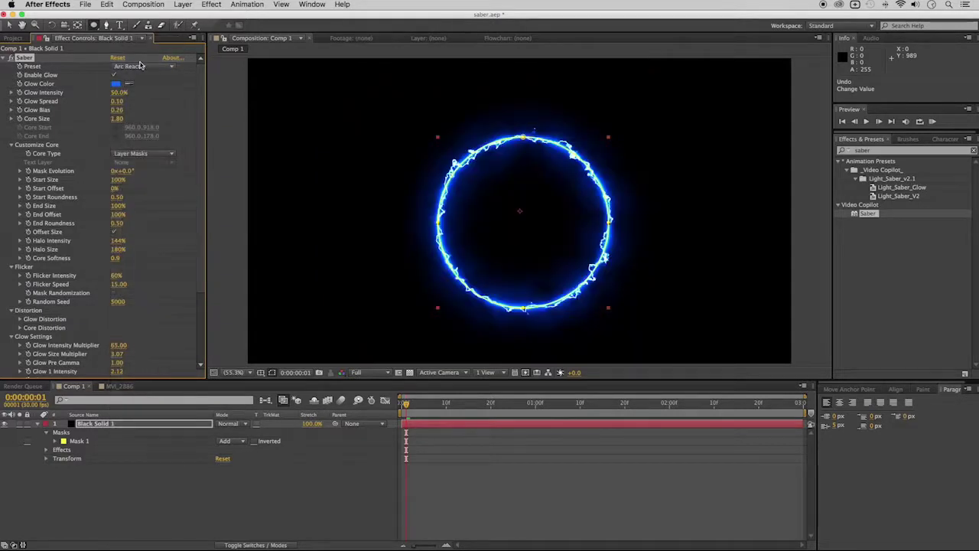
click(138, 72)
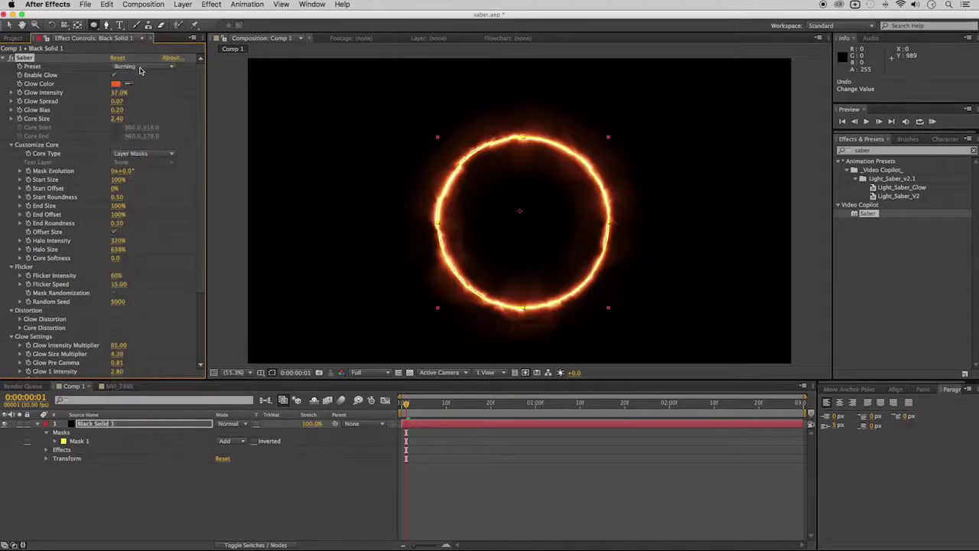
Apply the Cellular preset for an icy blue glow and start a Comp 1 preview
click(141, 69)
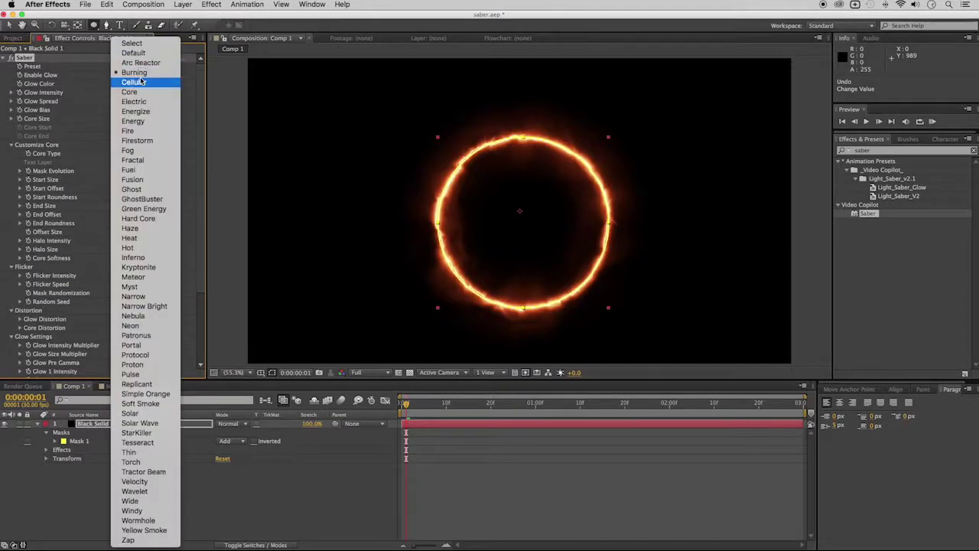
click(134, 82)
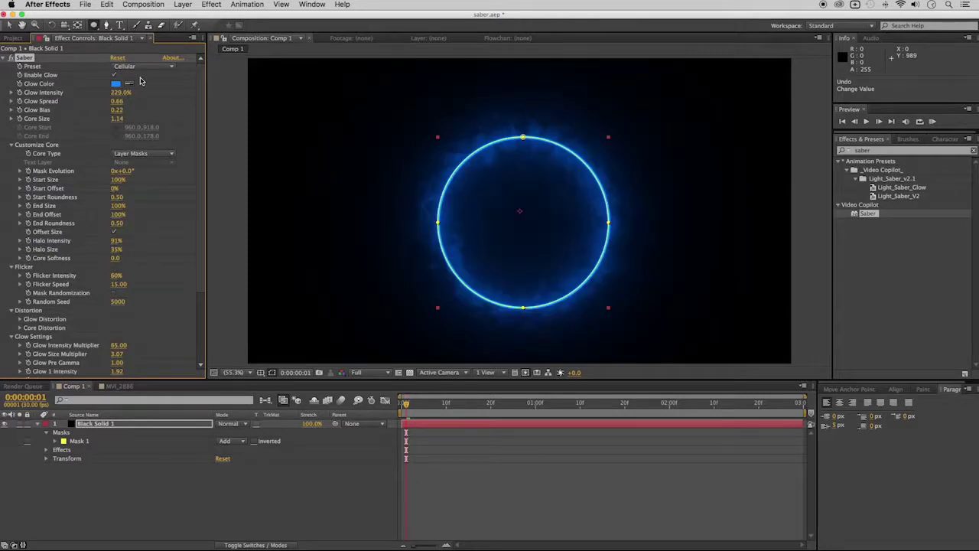
click(162, 68)
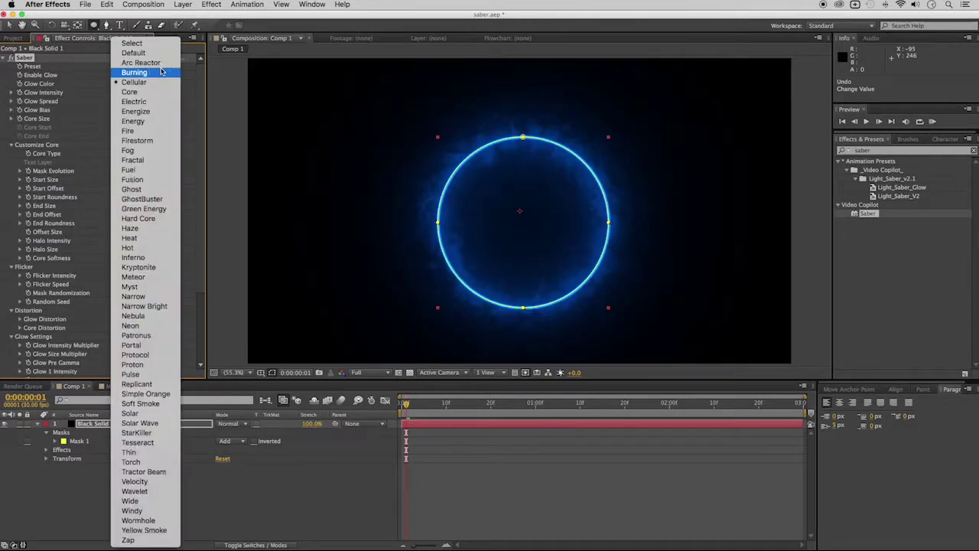
click(855, 305)
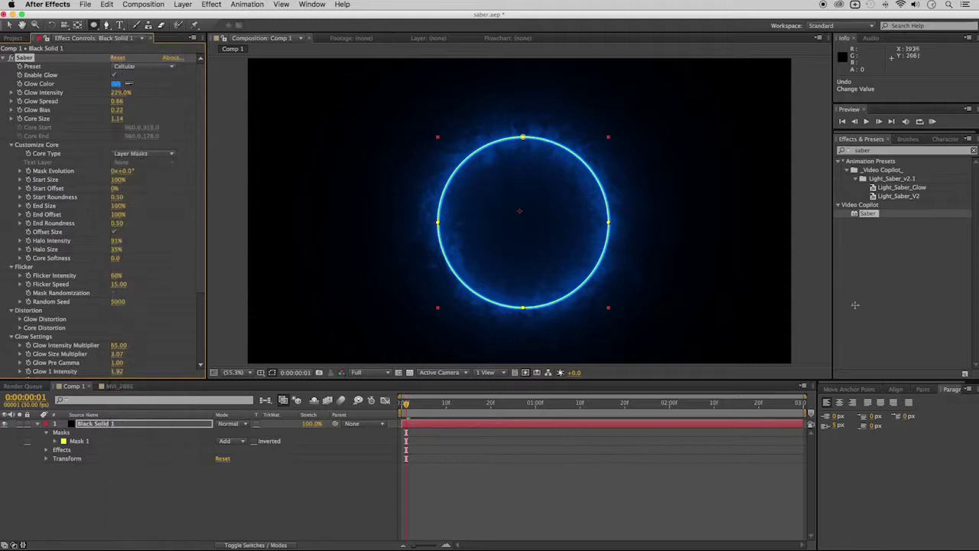
click(933, 120)
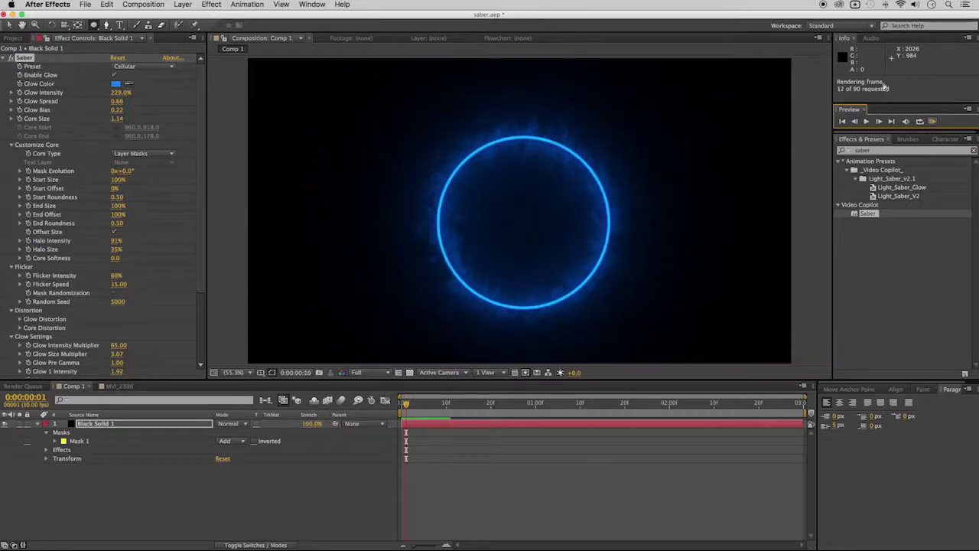
Stop the preview, toggle the saber layer's visibility off and on, then open the MVI_2886 composition
click(932, 121)
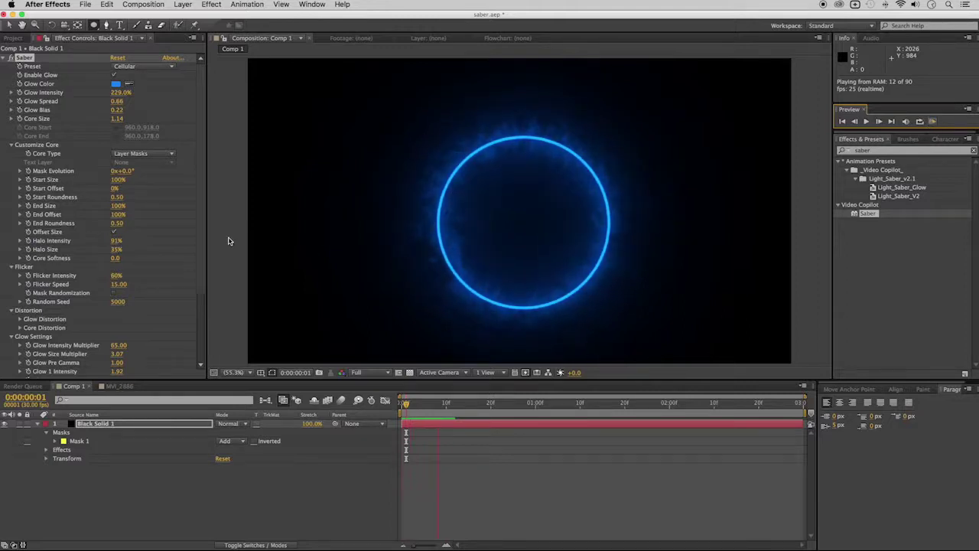
click(444, 401)
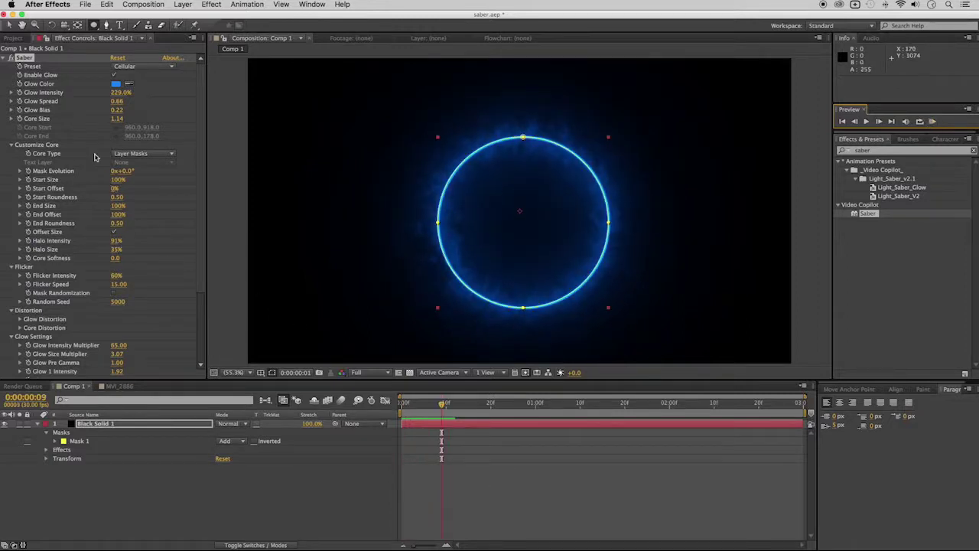
click(4, 424)
click(4, 423)
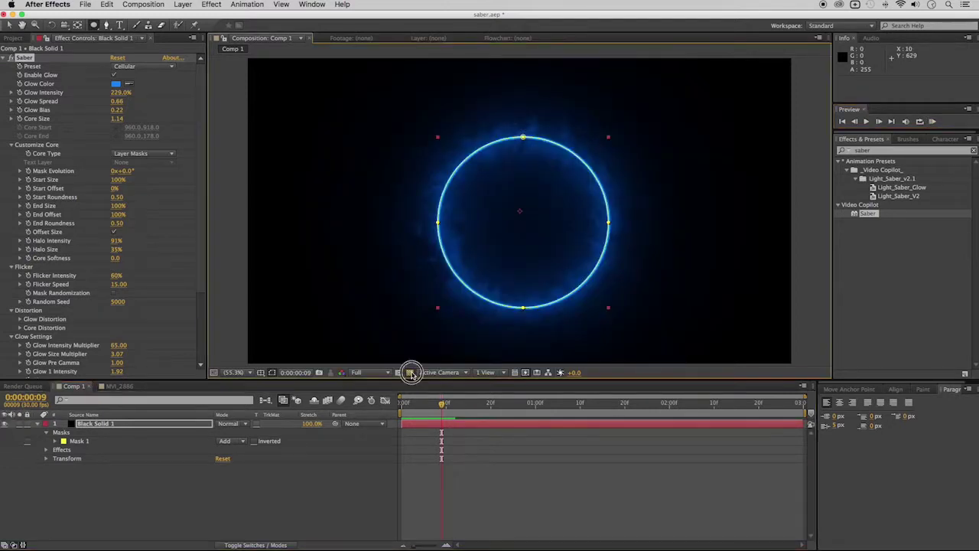
click(5, 424)
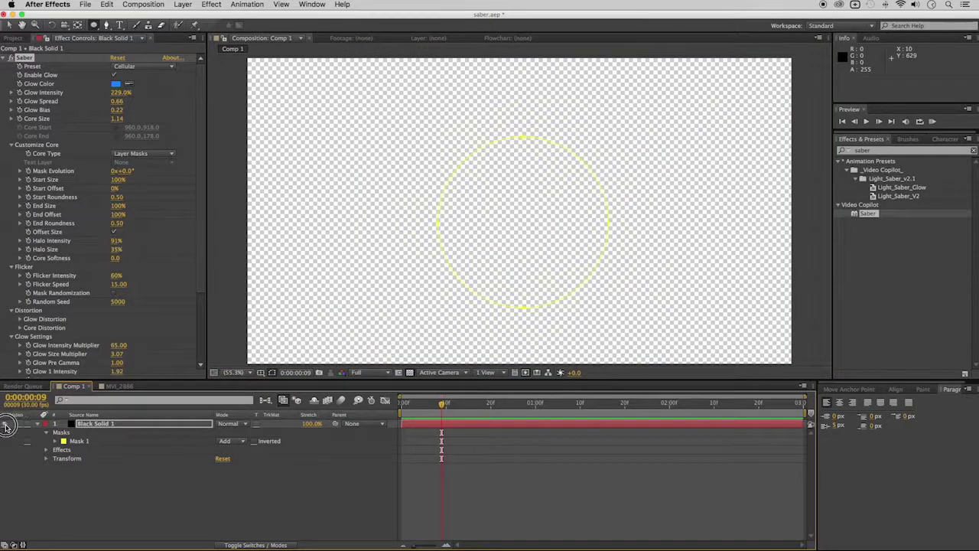
click(5, 423)
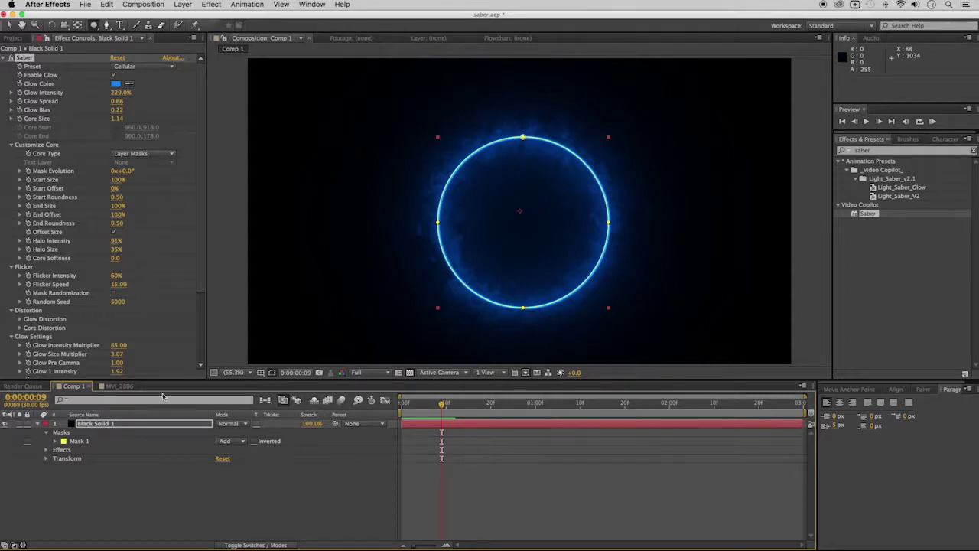
click(120, 386)
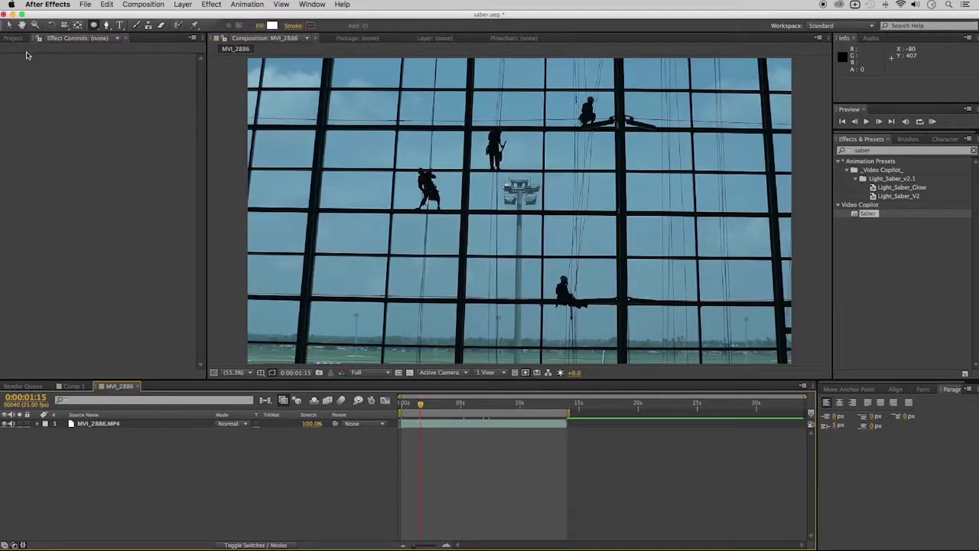
Layer Comp 1 over the MVI_2886 footage, trying Multiply and Add before settling on Overlay, then return to Comp 1
click(15, 38)
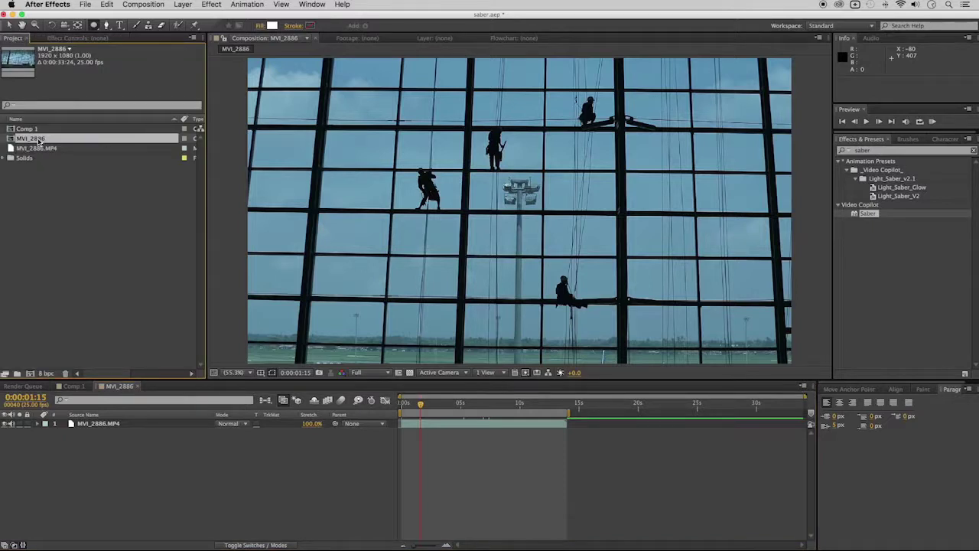
drag(27, 129, 96, 425)
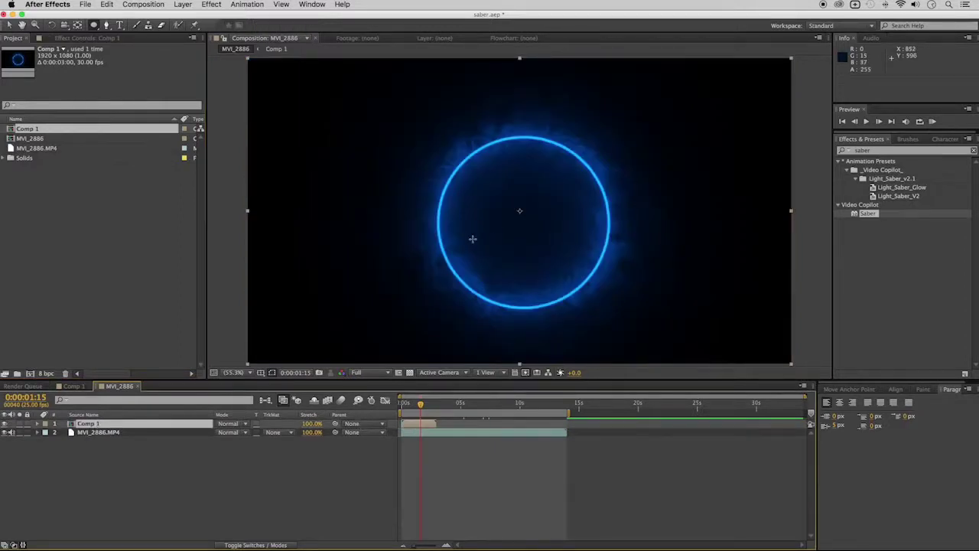
click(237, 424)
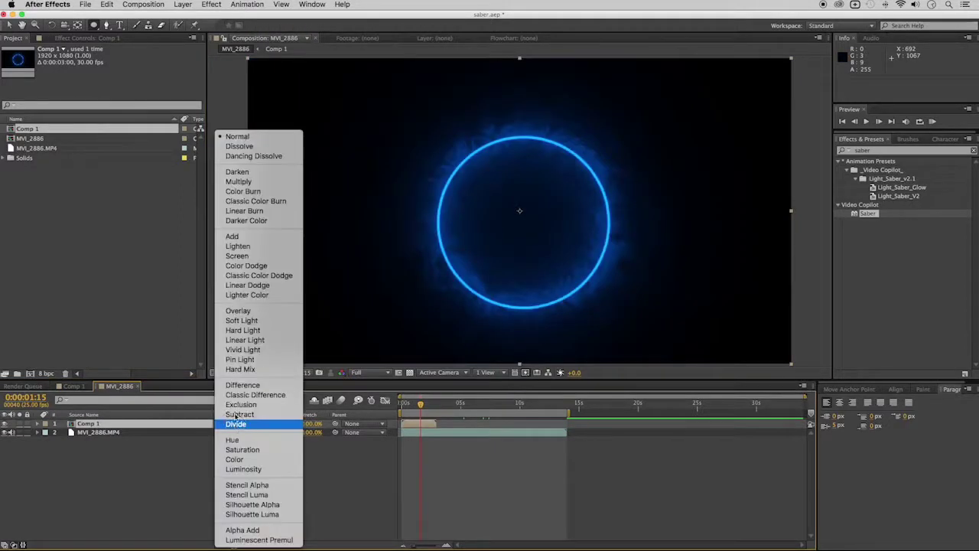
click(238, 181)
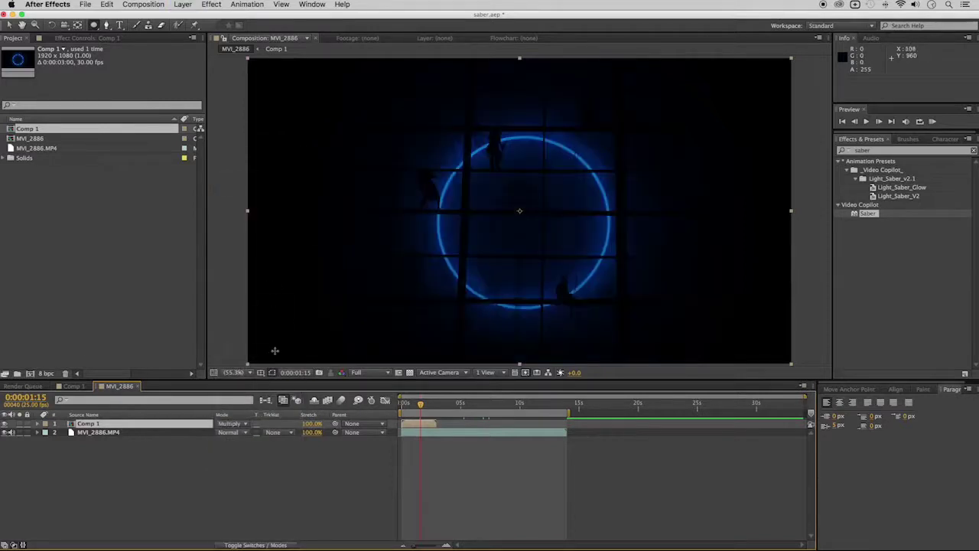
click(242, 424)
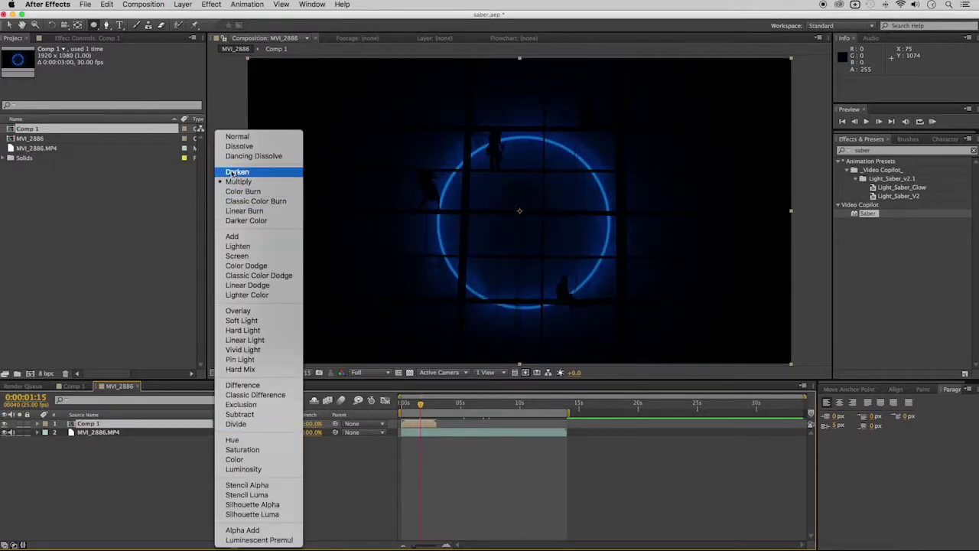
click(251, 239)
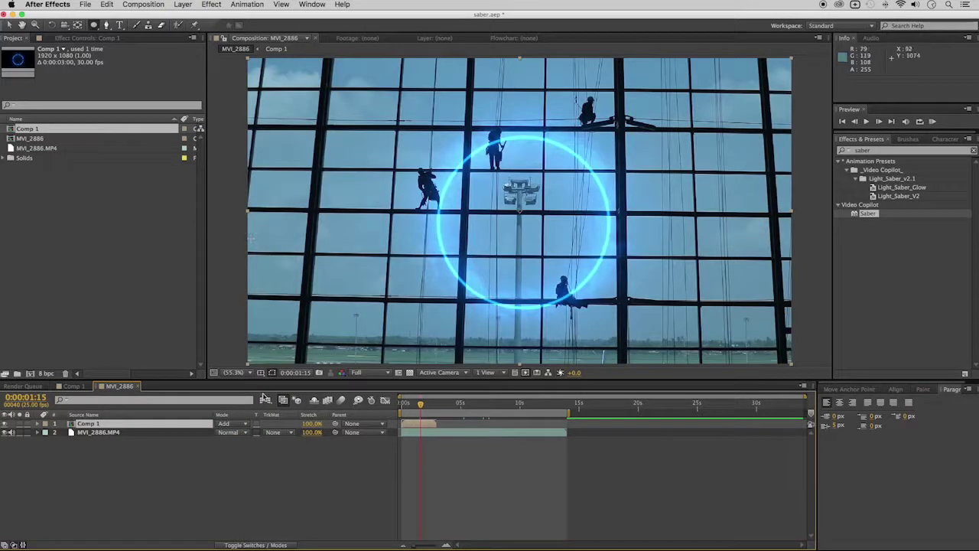
click(241, 424)
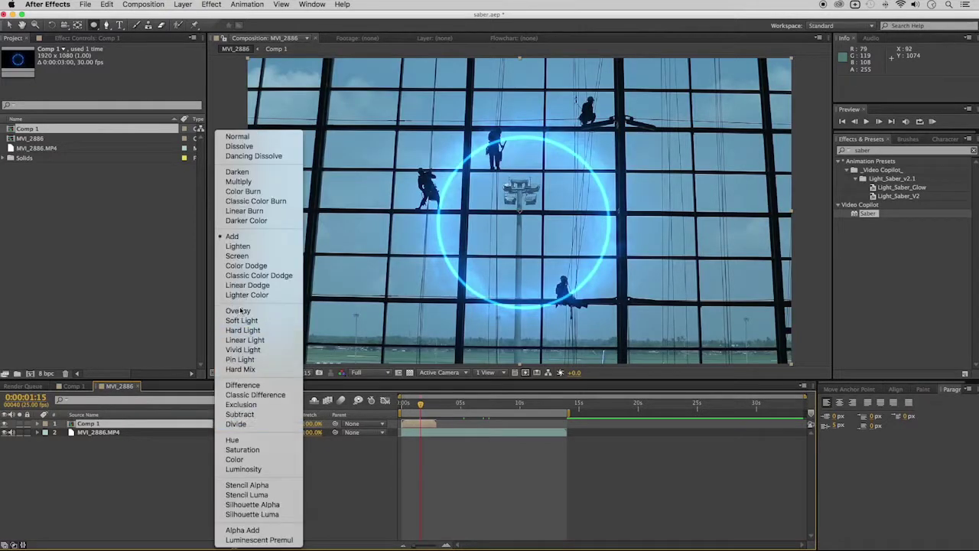
click(240, 308)
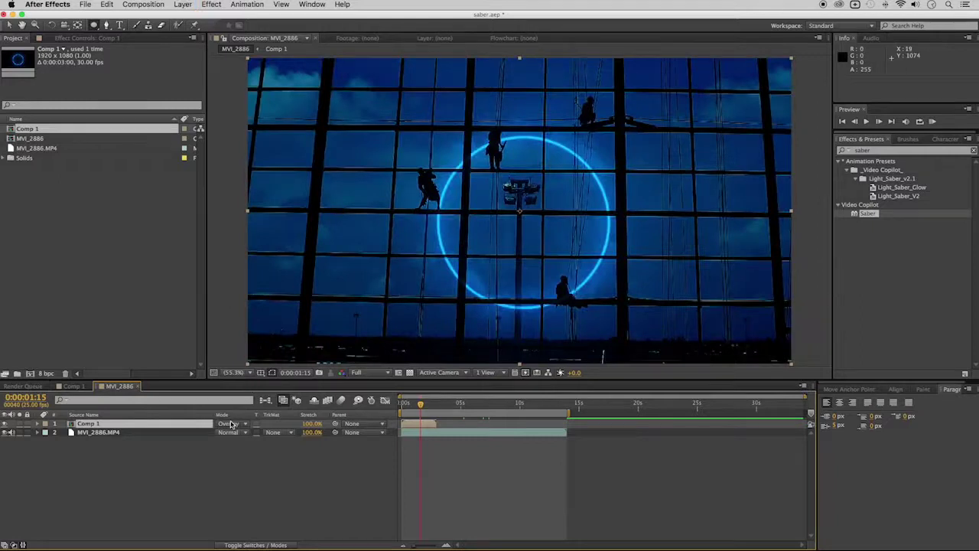
click(73, 387)
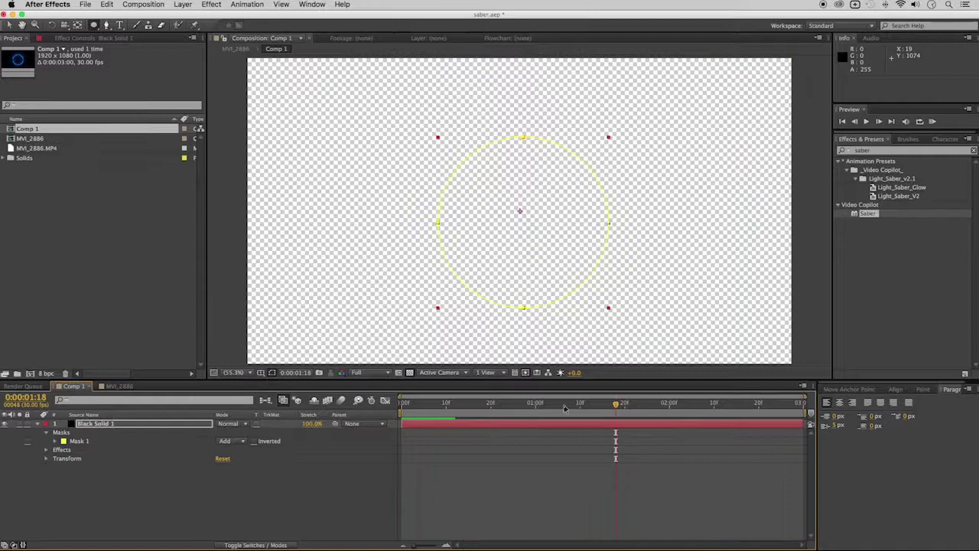
At frame 5, set Black Solid 1's Saber Core Type to Text Layer
click(524, 485)
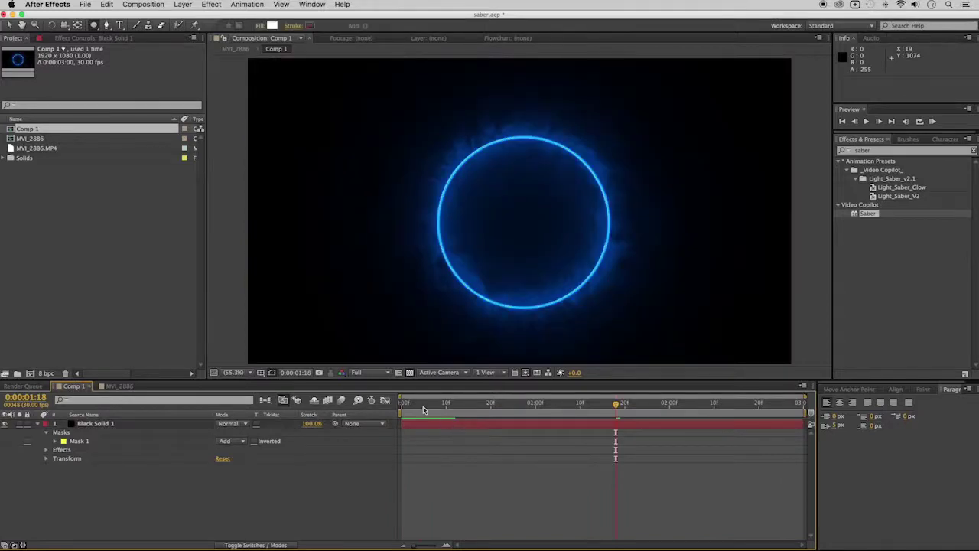
click(425, 411)
click(90, 40)
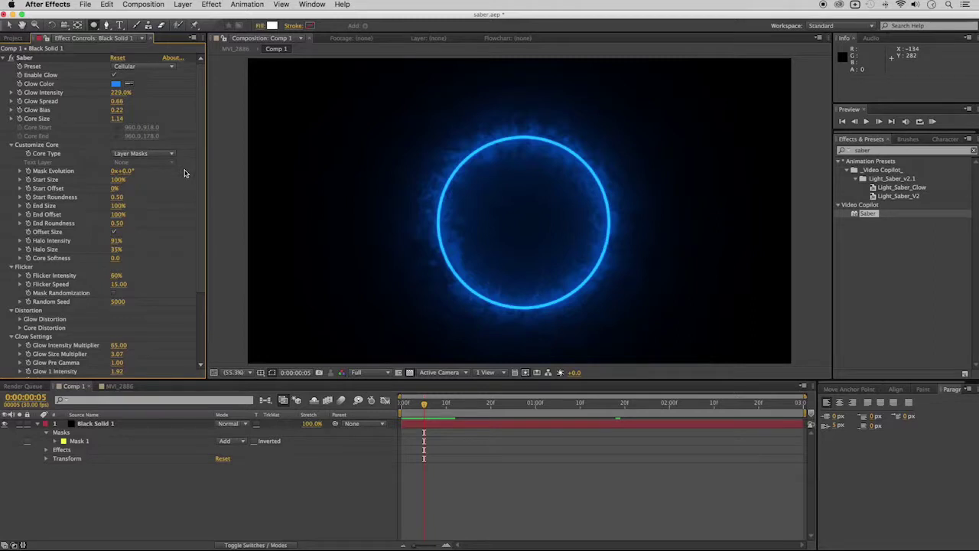
click(168, 153)
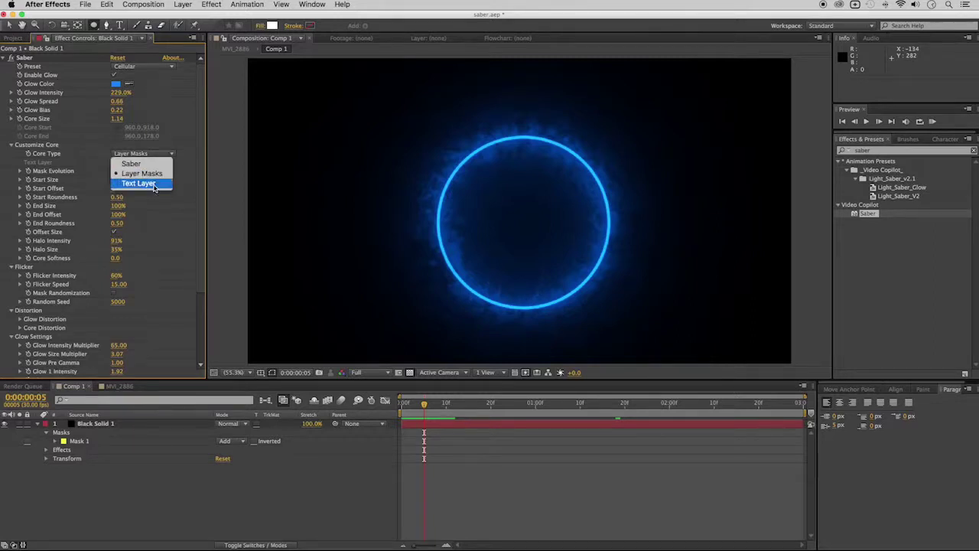
click(139, 184)
Delete the solid's circular Mask 1
click(81, 441)
key(Delete)
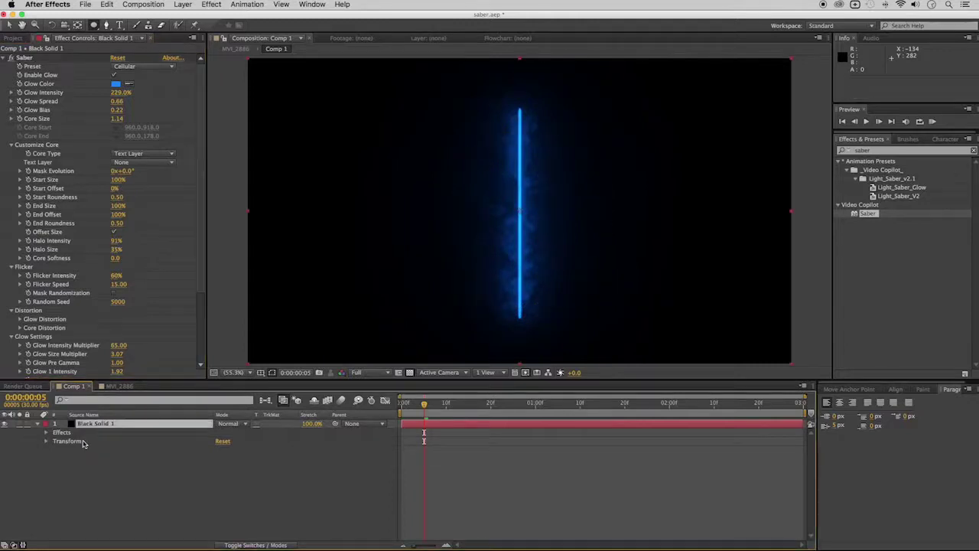
key(super+t)
Type HALO as a new text layer, enlarge it to 530 px, and move it to the centre
click(421, 203)
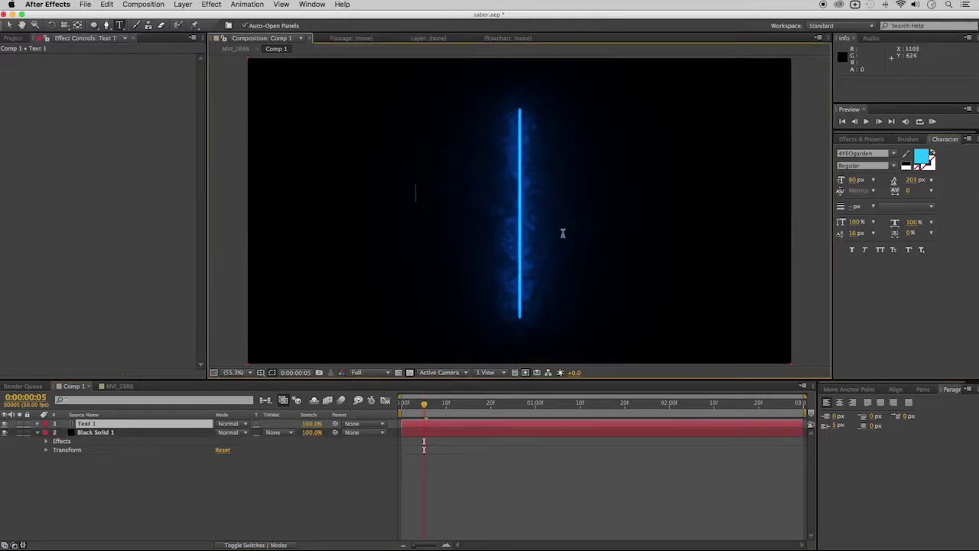
text(HAL)
key(KP_Enter)
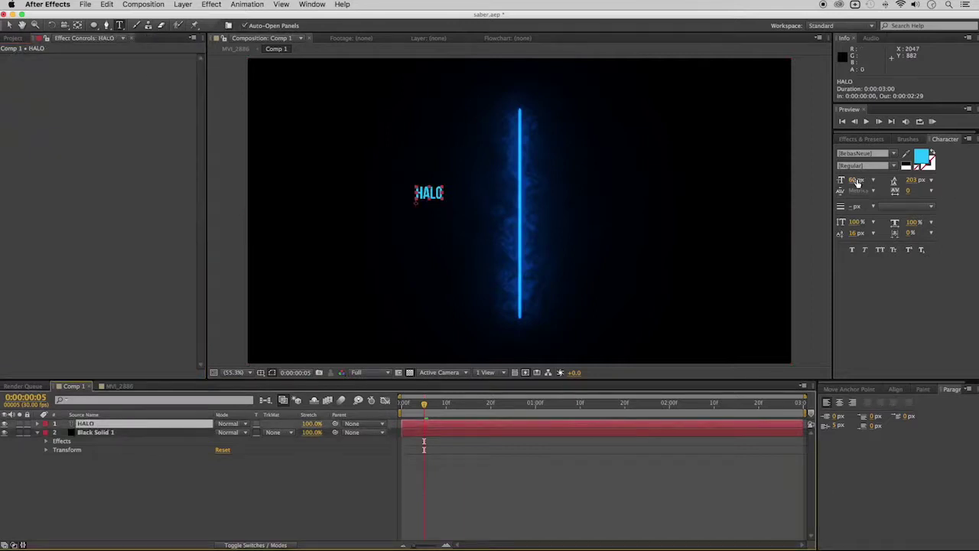
drag(857, 180, 652, 315)
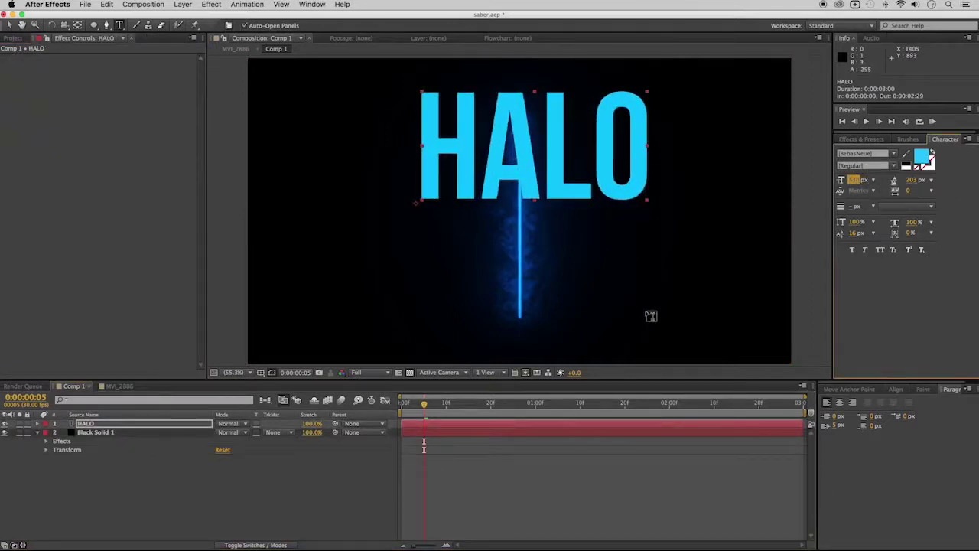
key(v)
drag(520, 177, 514, 254)
click(484, 284)
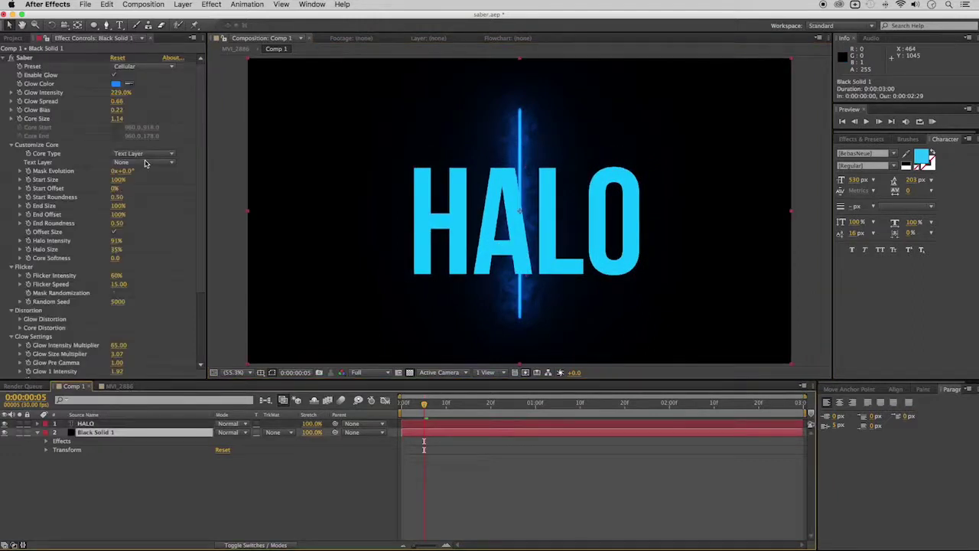
Set Saber's Text Layer to 1. HALO and hide the HALO layer so only glowing outlines show
click(145, 161)
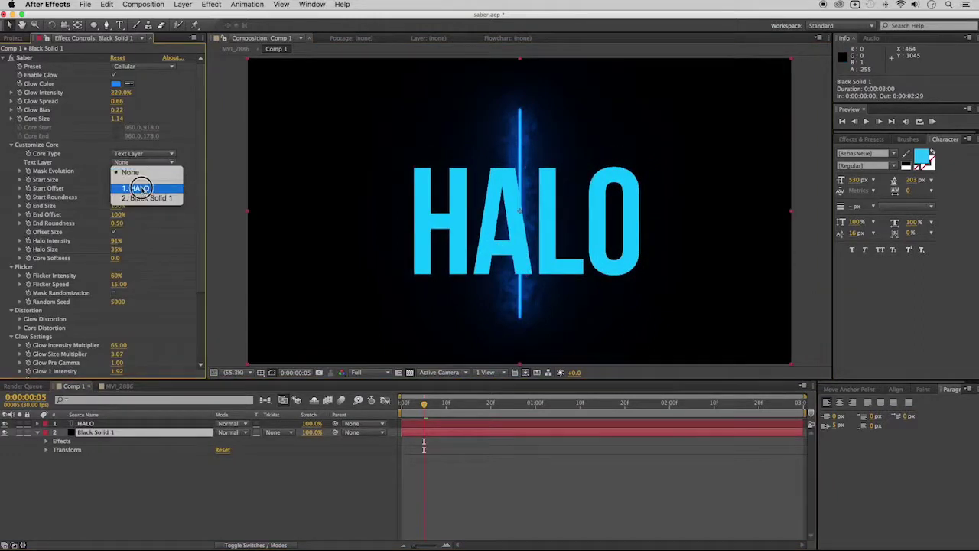
click(141, 189)
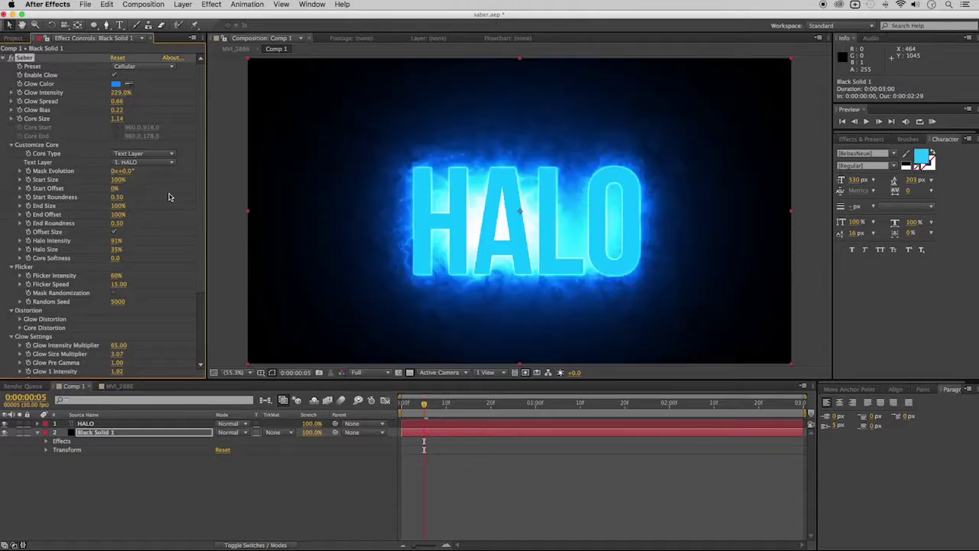
click(6, 423)
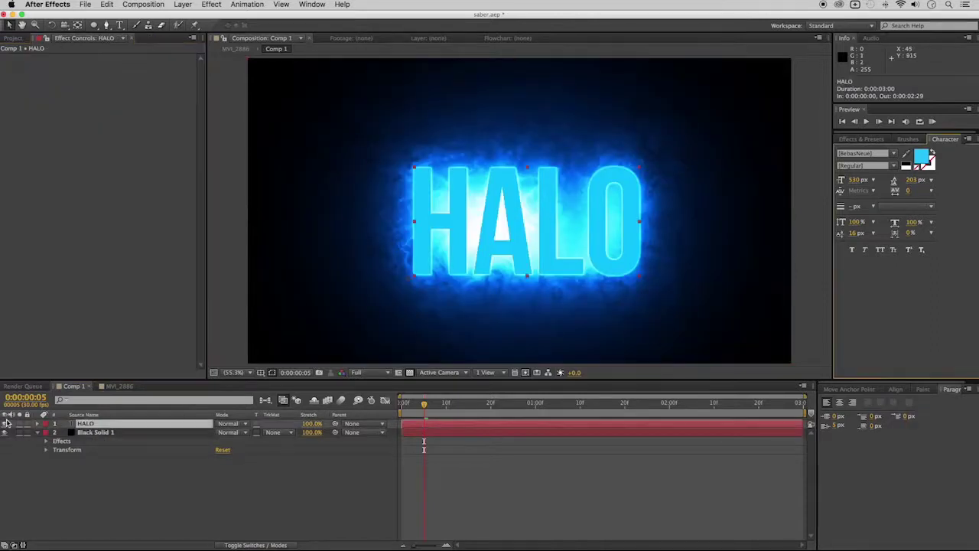
click(5, 424)
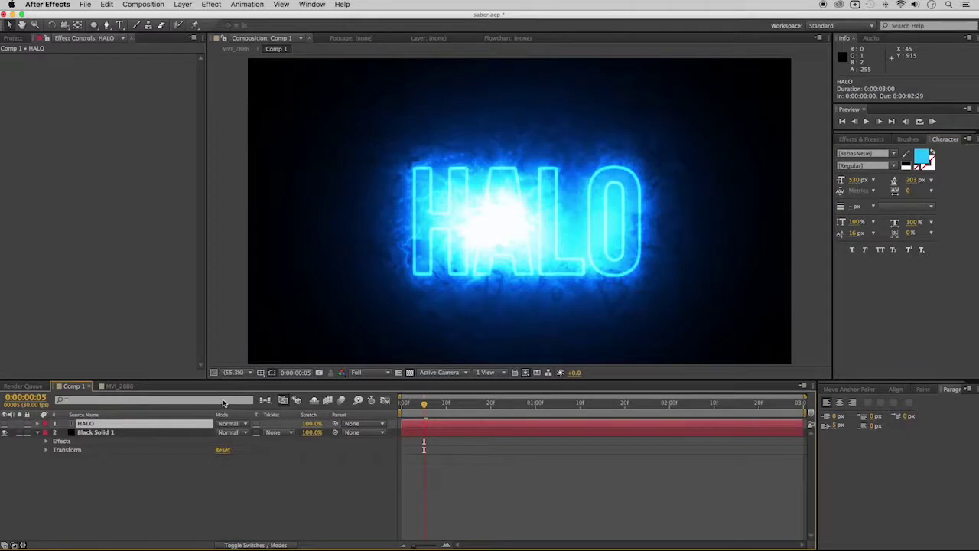
click(87, 433)
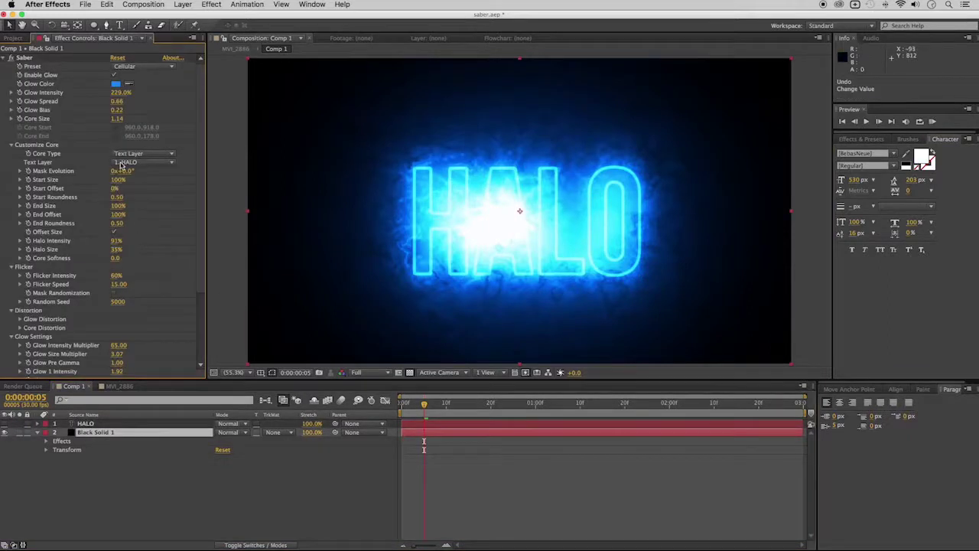
Apply the Default Saber preset, lower Glow Intensity to 16%, and leave End Offset at 100% after testing it
click(141, 68)
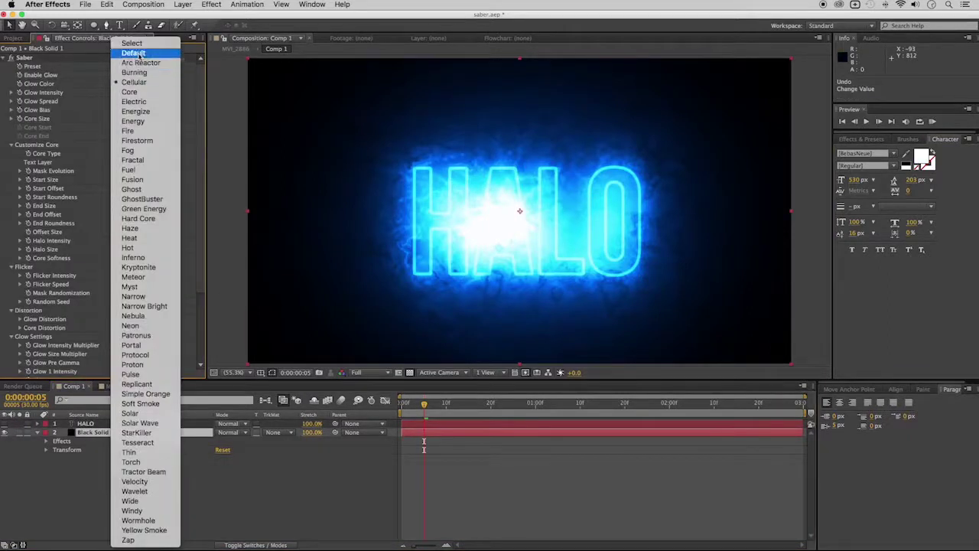
click(139, 58)
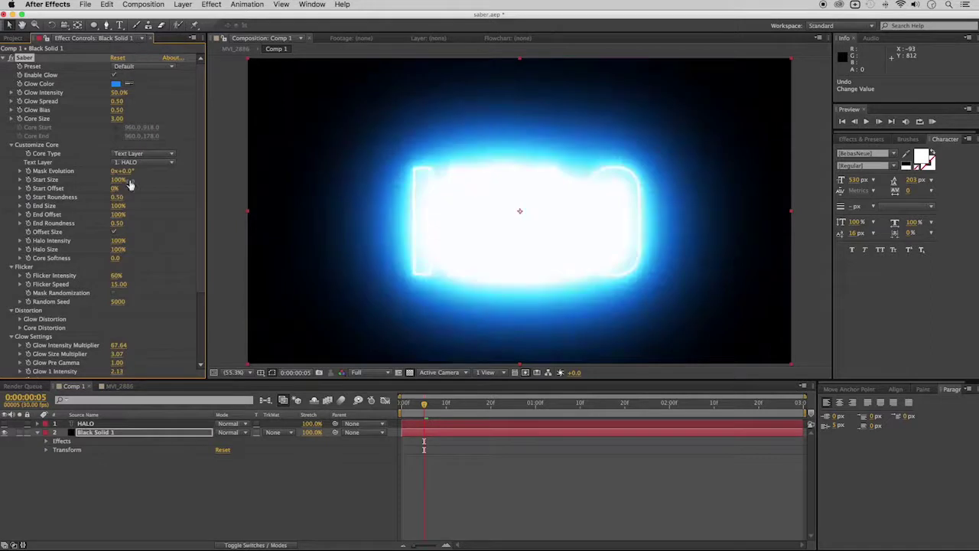
drag(121, 217, 48, 213)
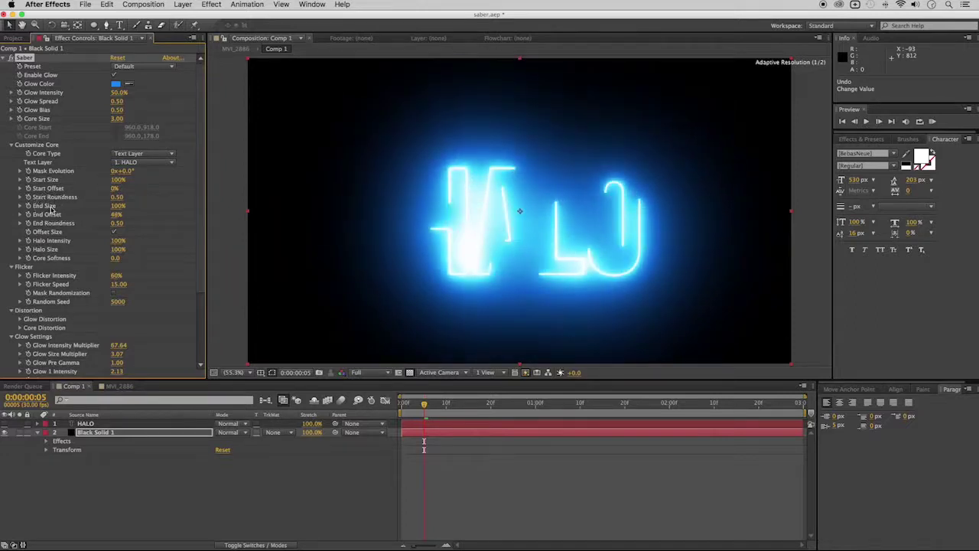
drag(119, 92, 91, 98)
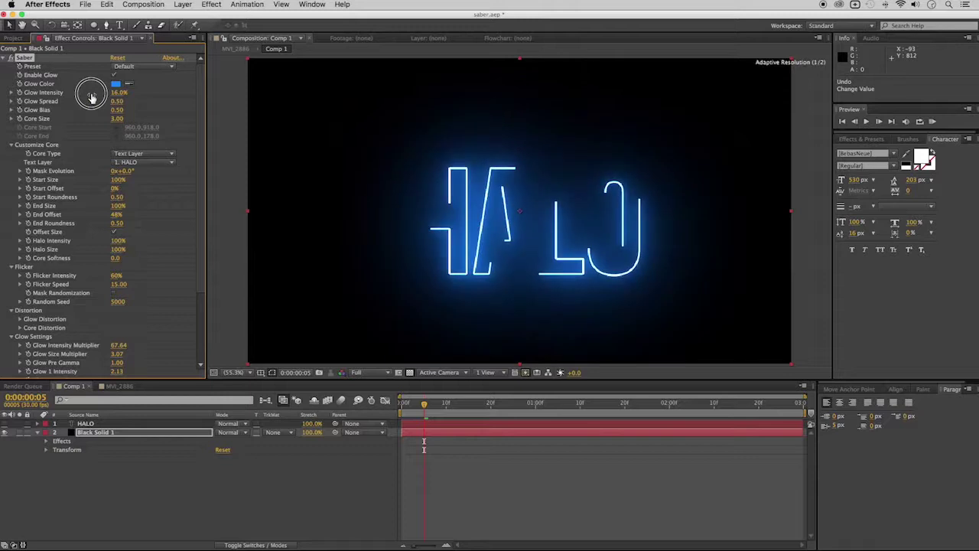
click(123, 216)
mouse_move(124, 219)
mouse_down()
mouse_move(102, 214)
mouse_move(145, 213)
mouse_up()
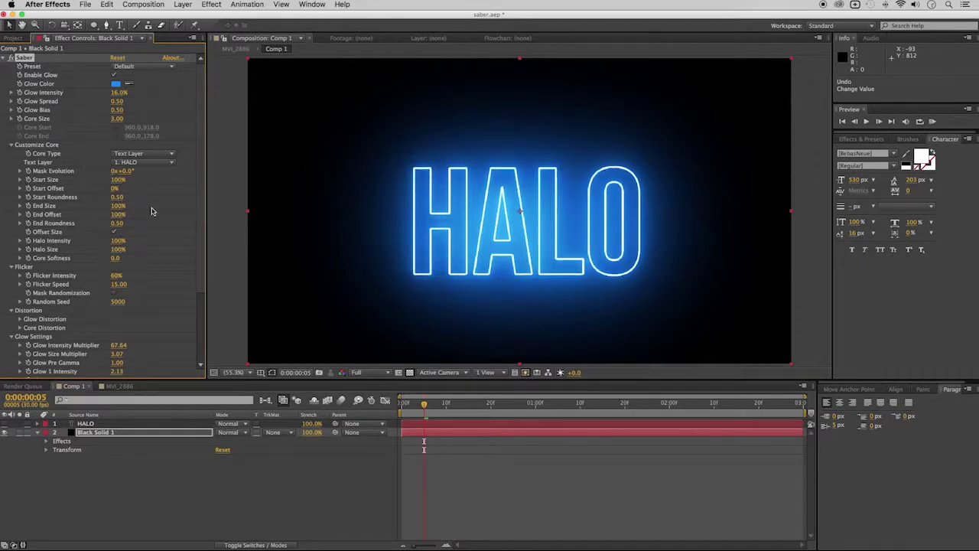
scroll(152, 211, down, 1)
click(579, 506)
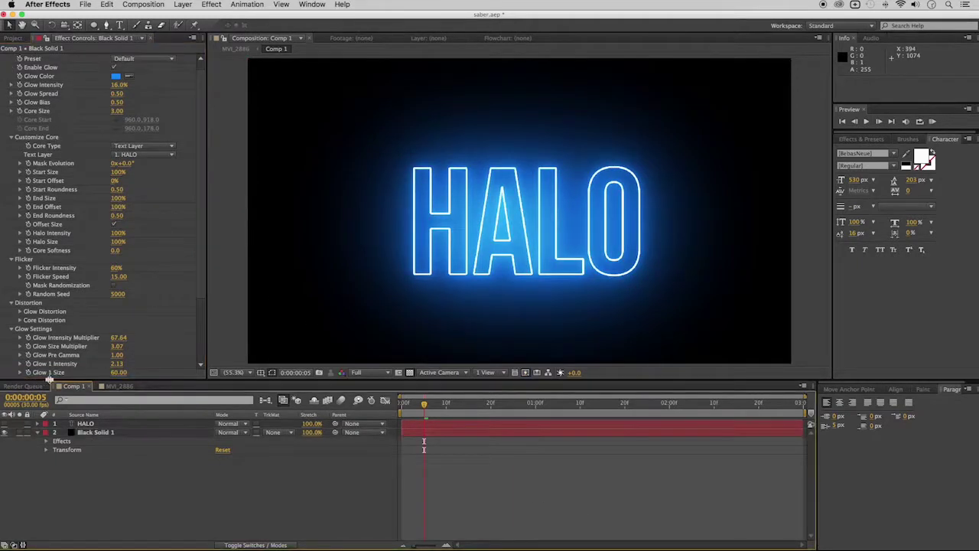
Switch to the MVI_2886 composition to view the neon HALO over the window-cleaner footage
click(116, 386)
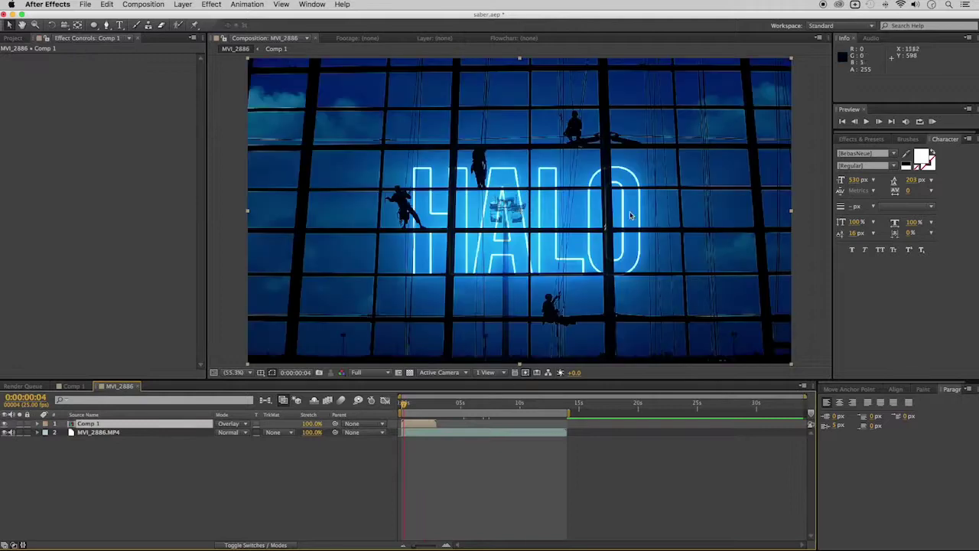